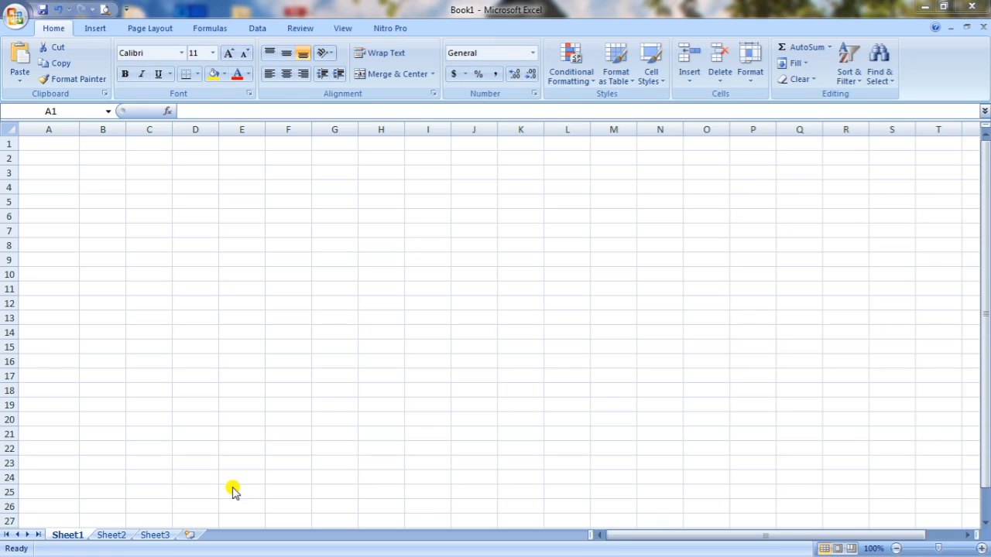
Step: Enter the column headings Name, Eng, Hindi, maths and Total in cells C4 to G4
click(157, 181)
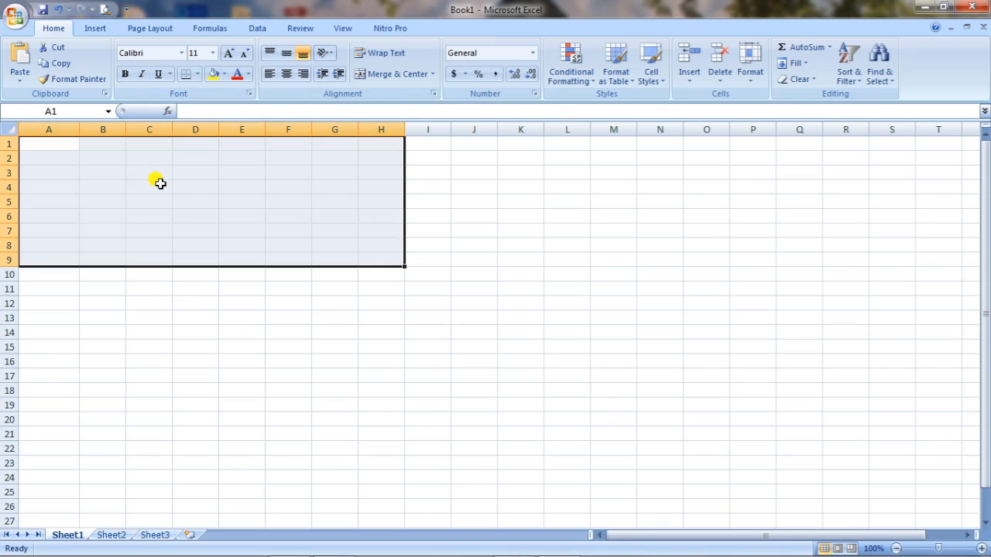
click(159, 183)
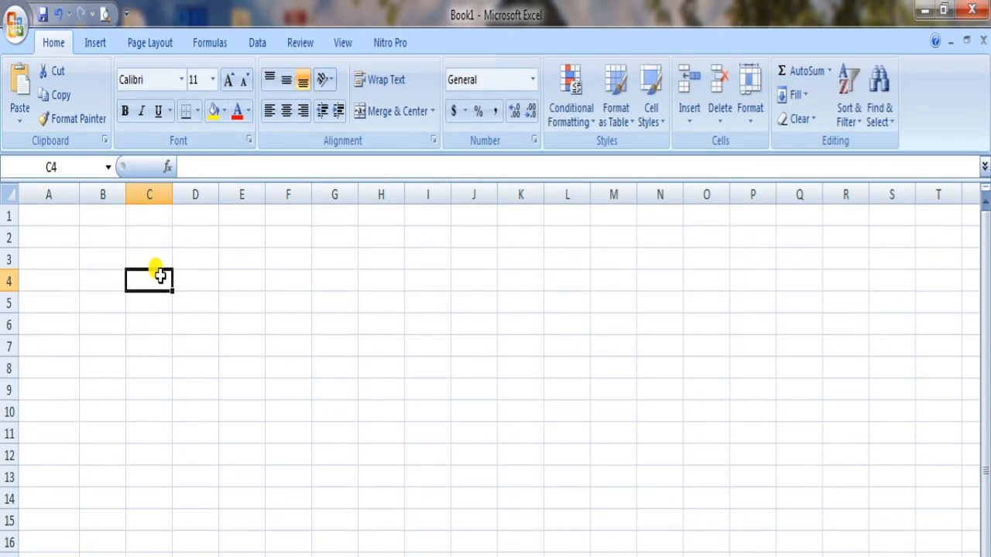
text(Name)
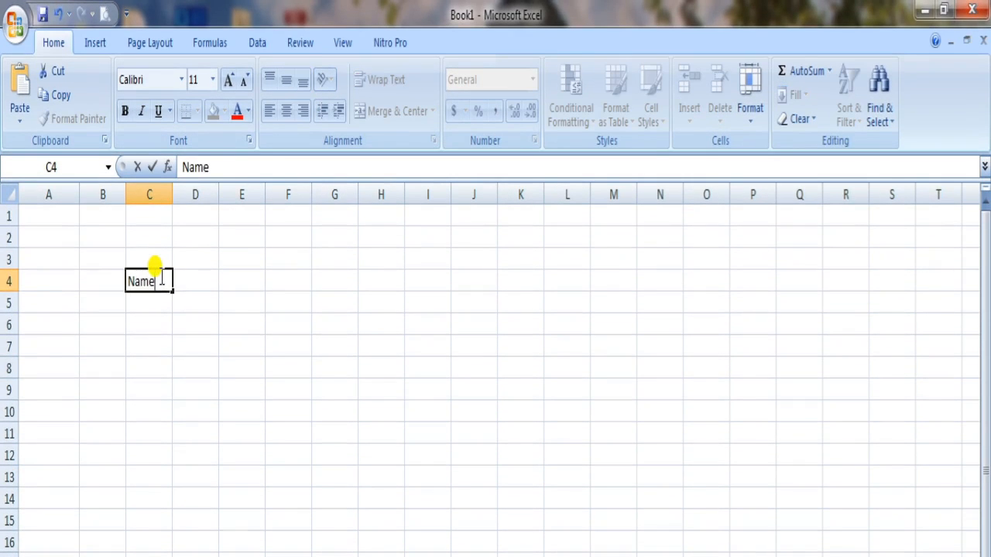
key(Tab)
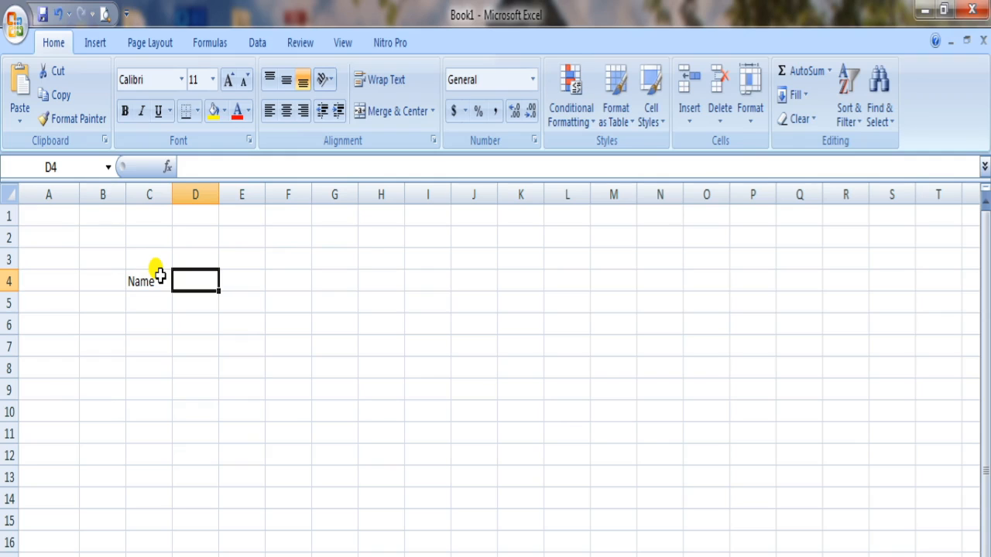
text(Eng)
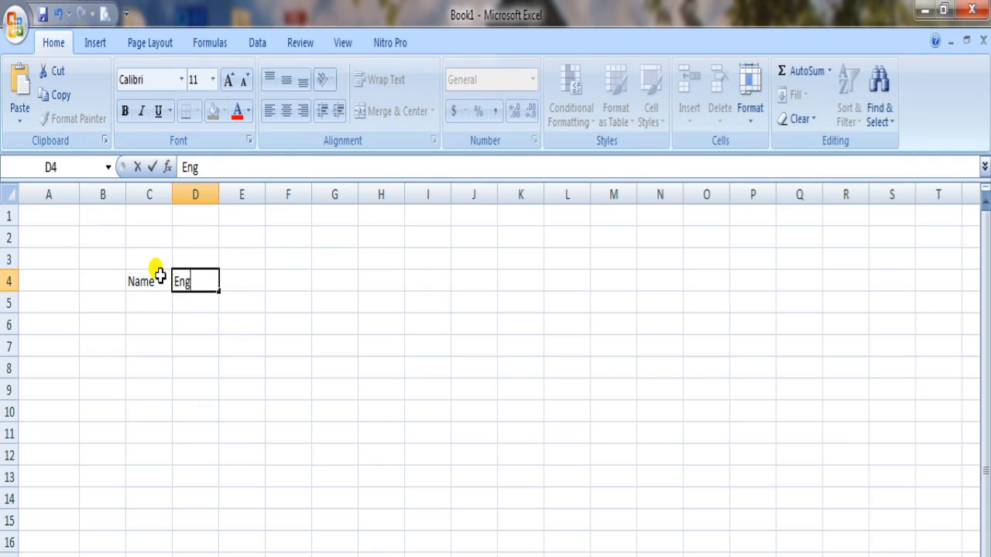
key(Tab)
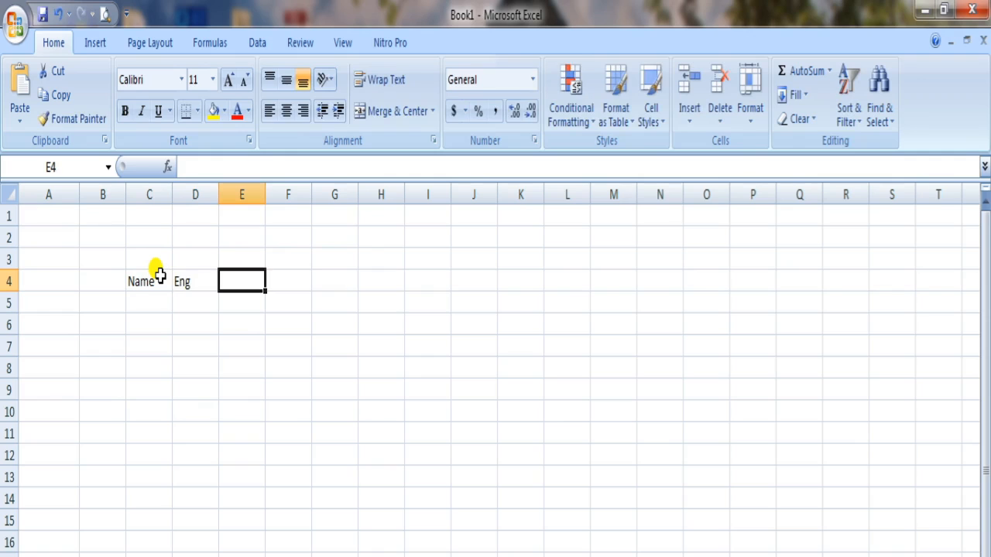
text(Hindi)
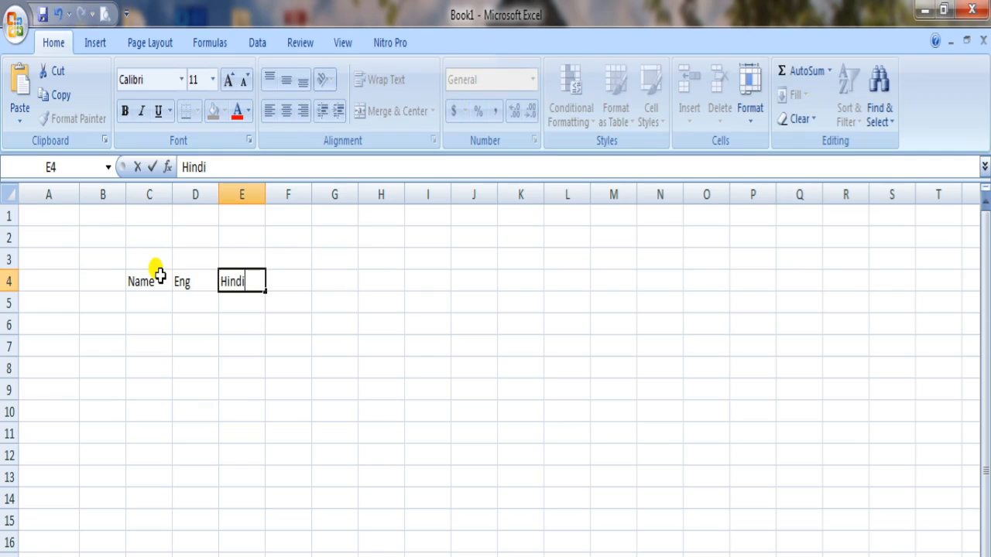
key(Tab)
text(math)
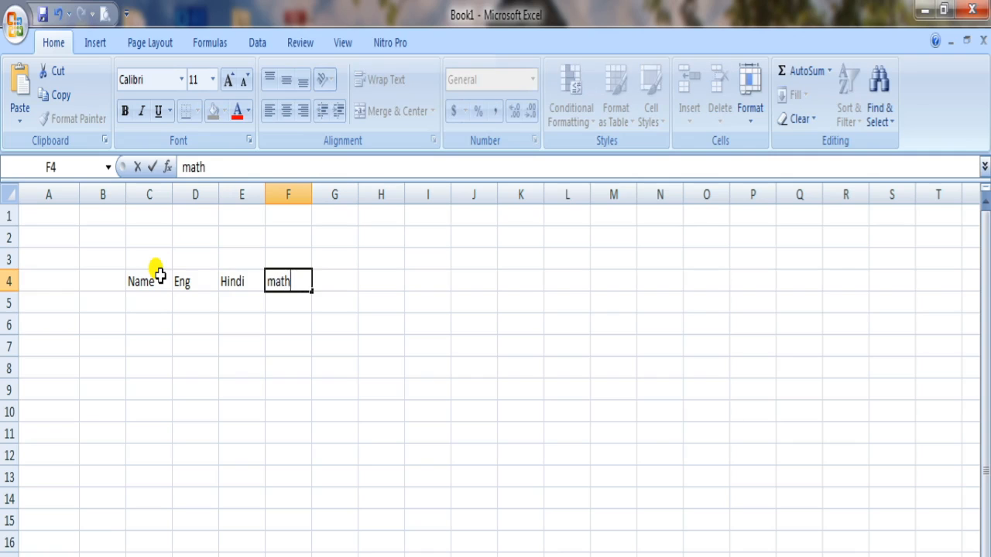
text(s)
key(Tab)
text(Tota)
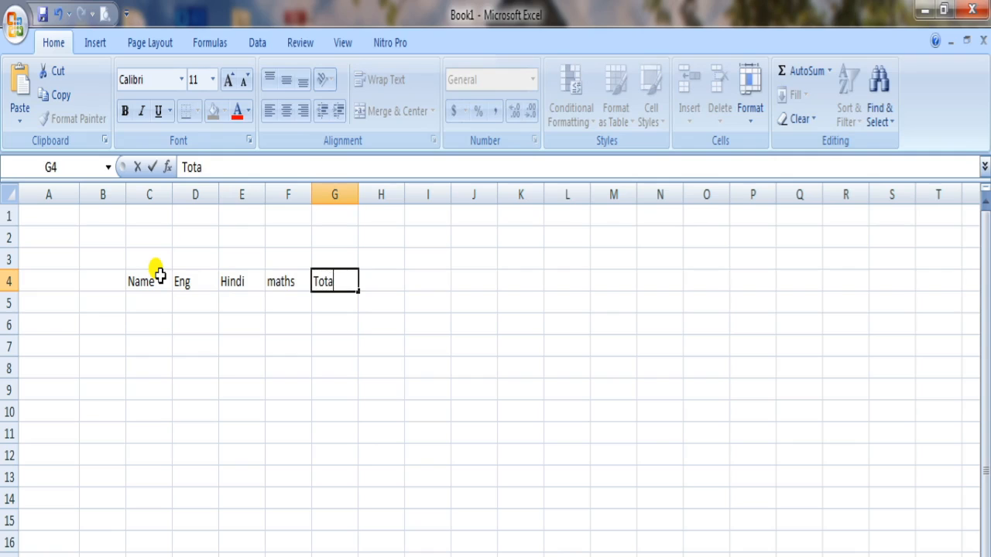
text(l)
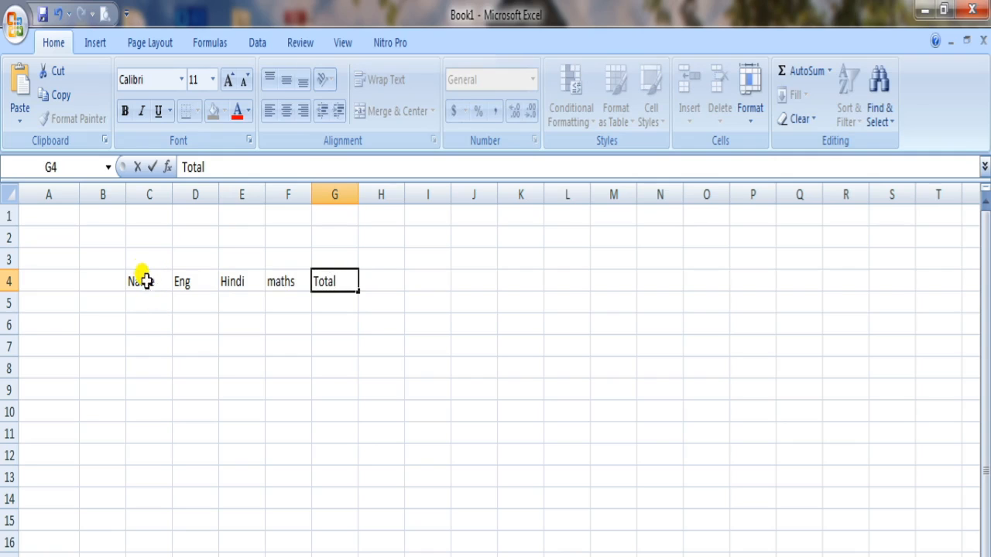
Step: Make the headings in C4:G4 bold and increase their font size to 14
drag(140, 281, 353, 281)
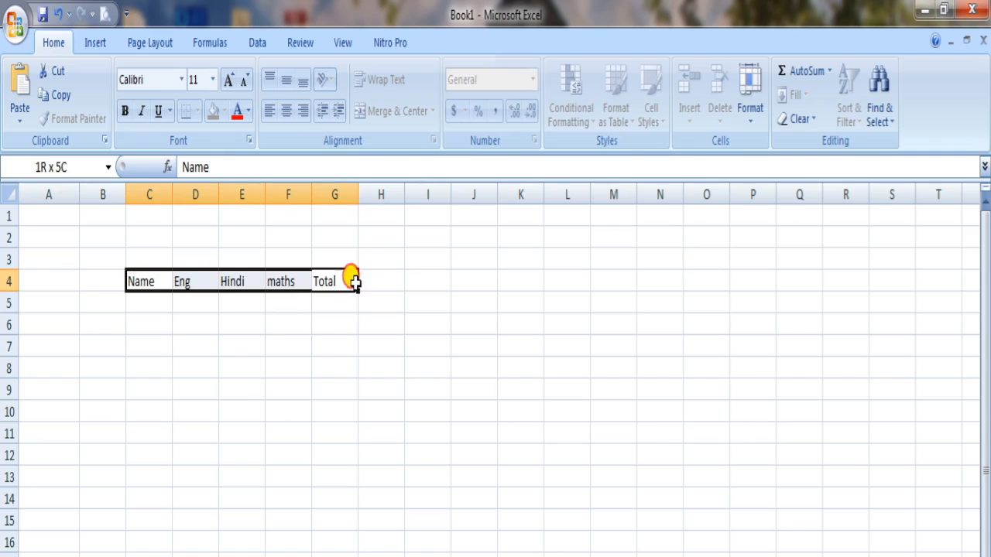
click(125, 112)
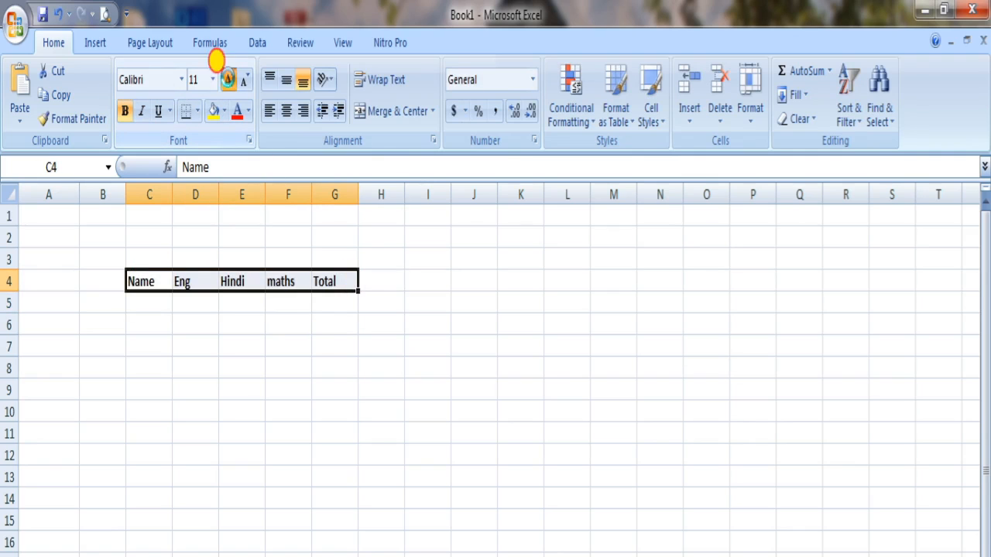
click(228, 79)
click(228, 80)
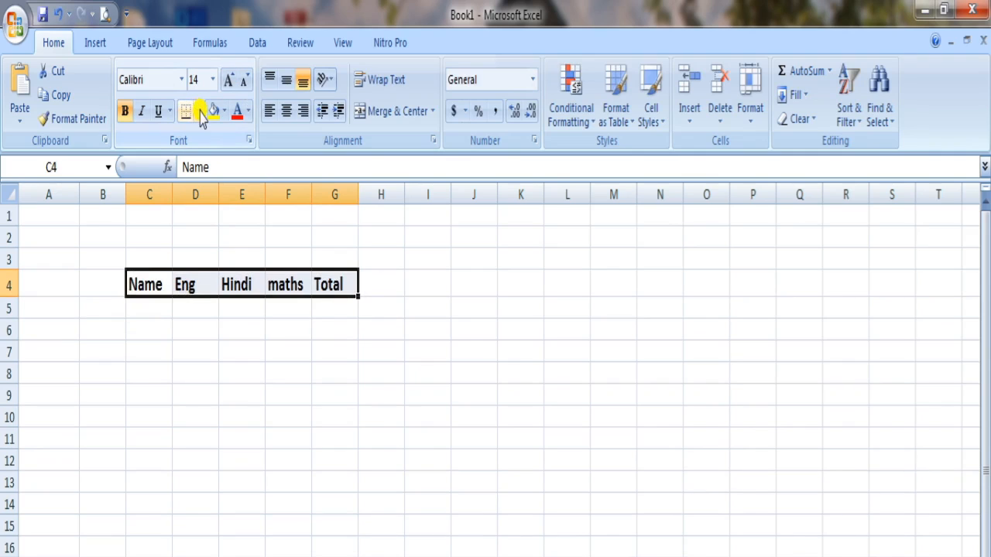
Step: Enter the five students' first names under the Name heading in cells C5 to C9
click(148, 350)
click(163, 303)
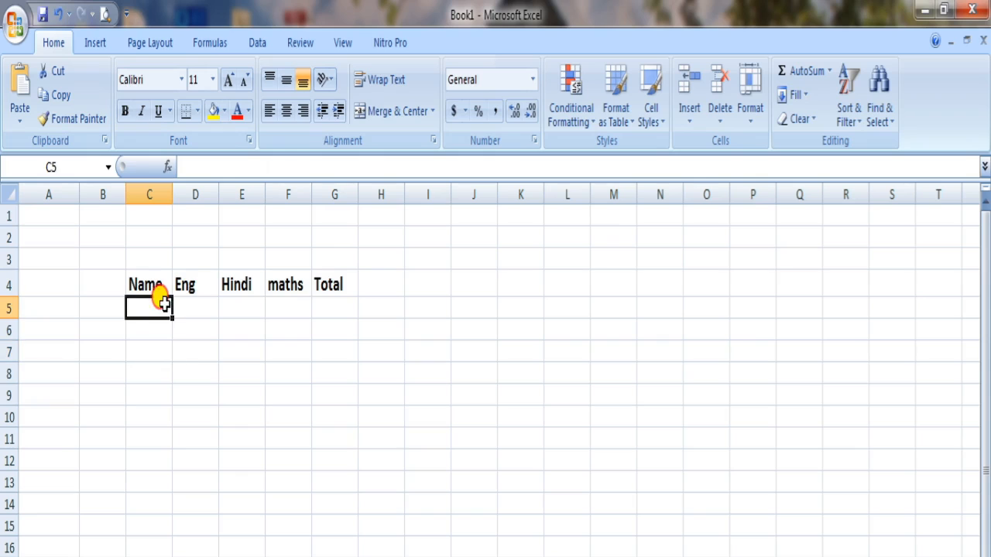
text(Karan)
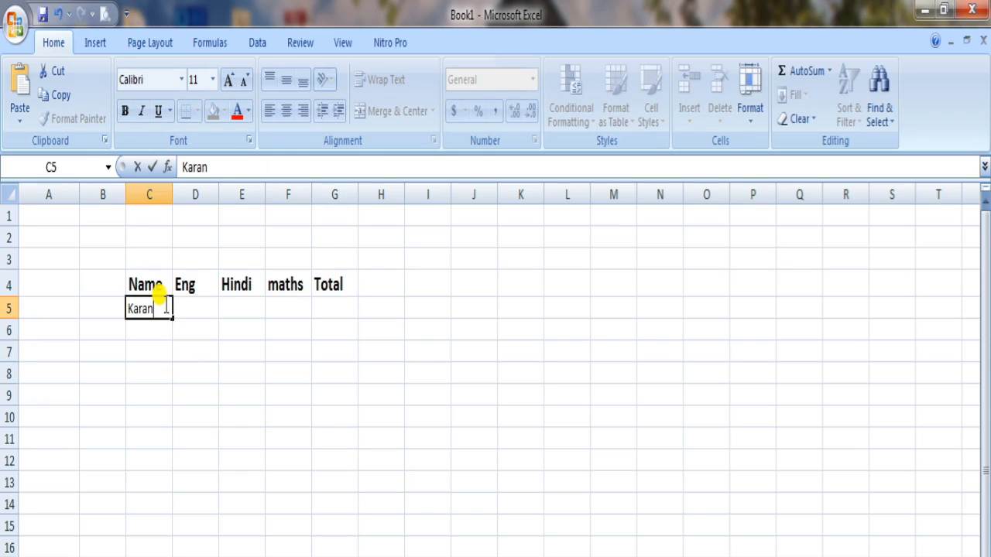
key(Return)
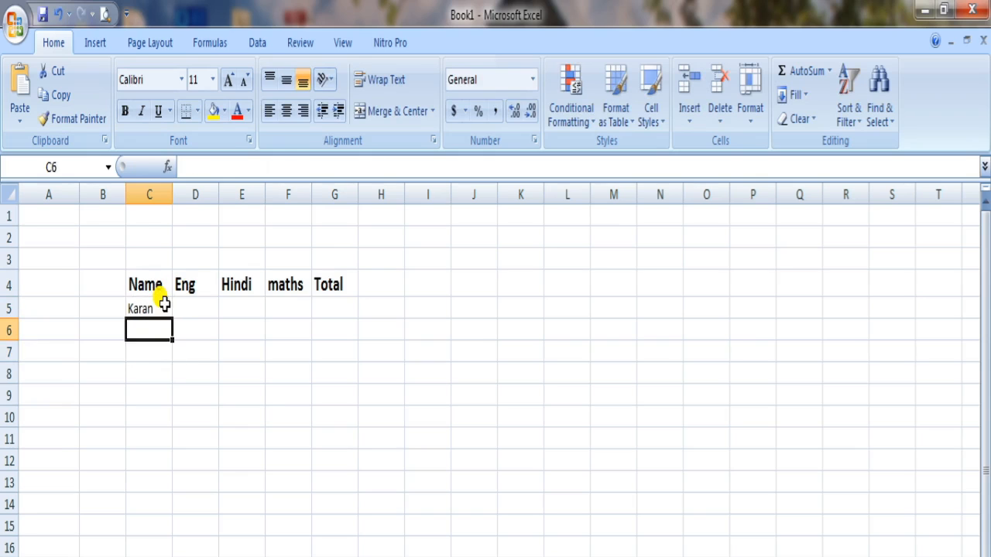
text(Meena)
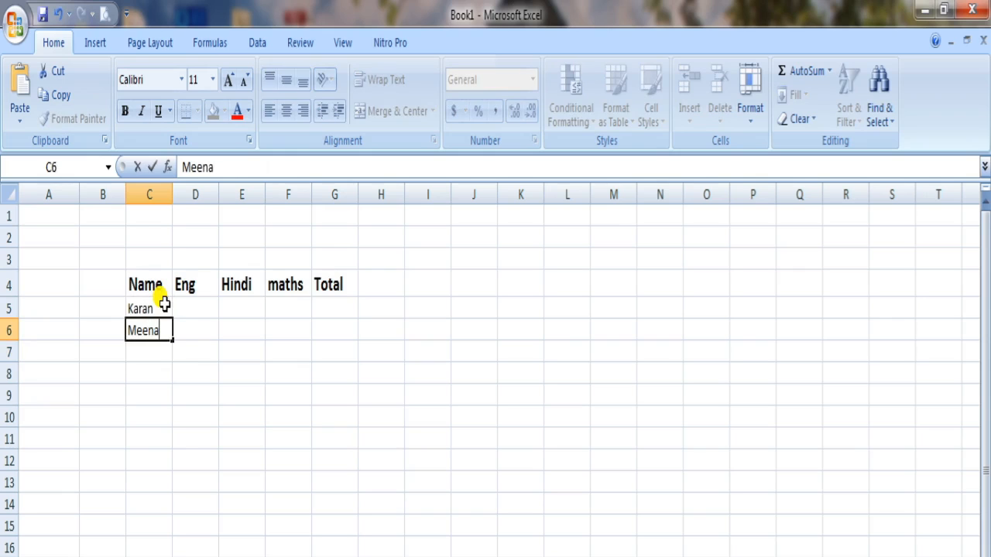
key(Return)
text(Kris)
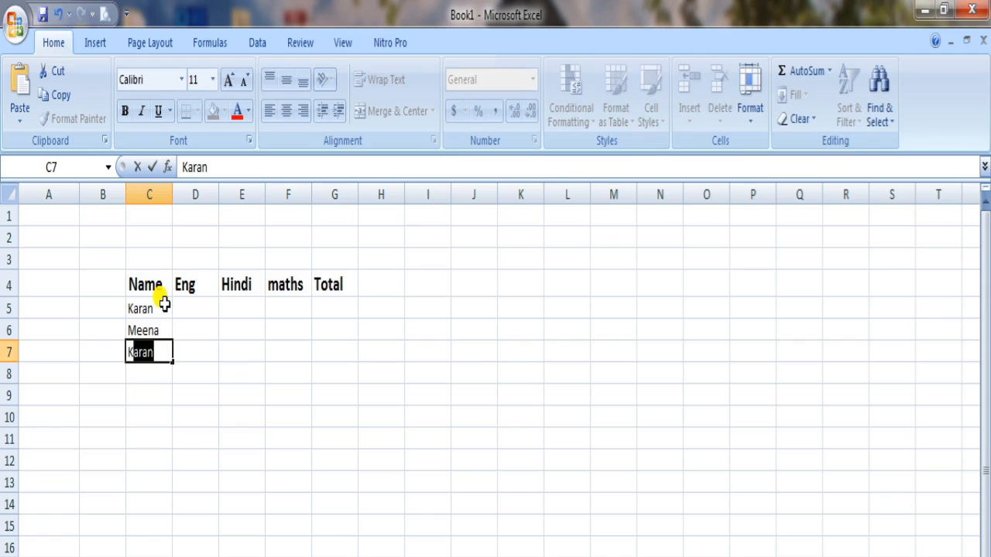
text(h)
key(Return)
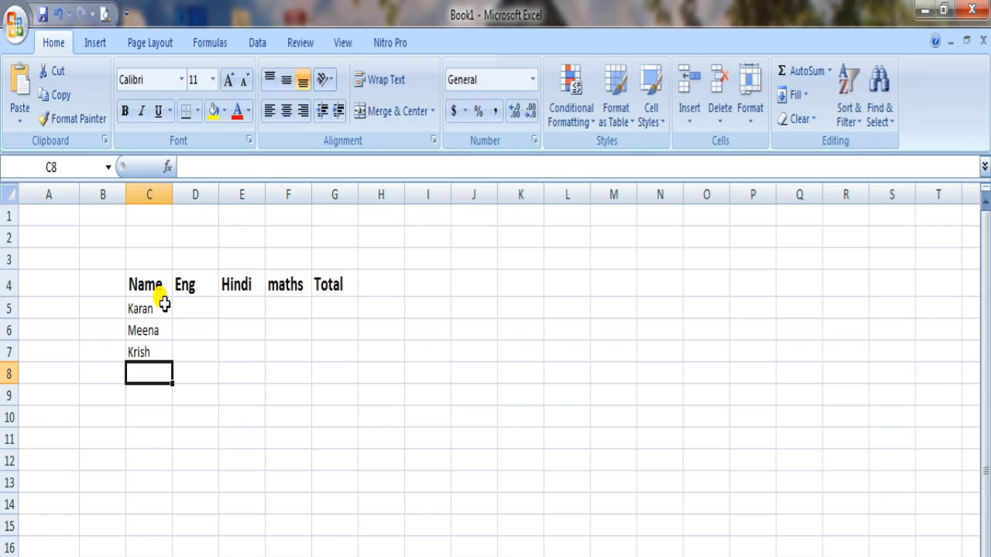
text(Anuj)
key(Return)
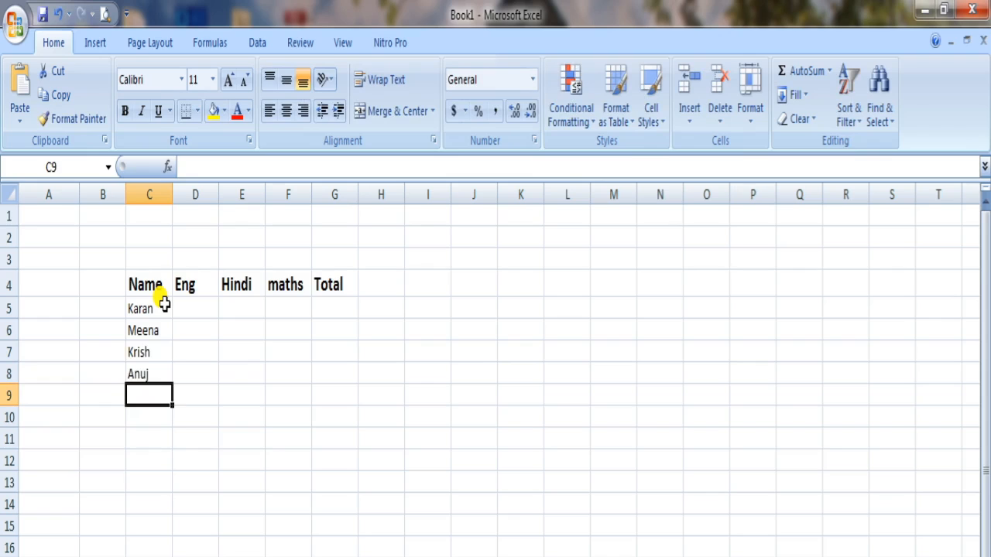
text(Prapti)
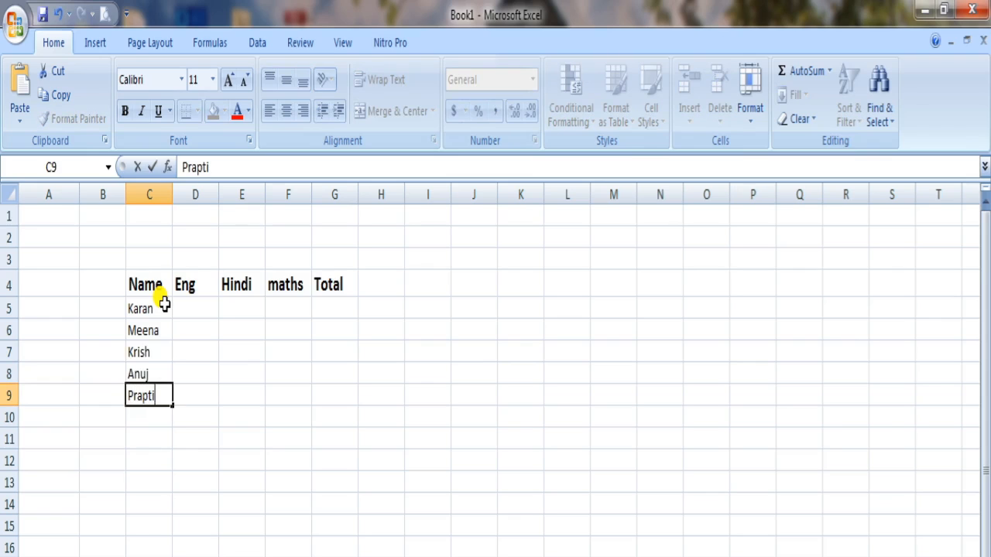
Step: Enter the Eng marks 56, 39, 98, 45 and 67 in cells D5 to D9
click(182, 309)
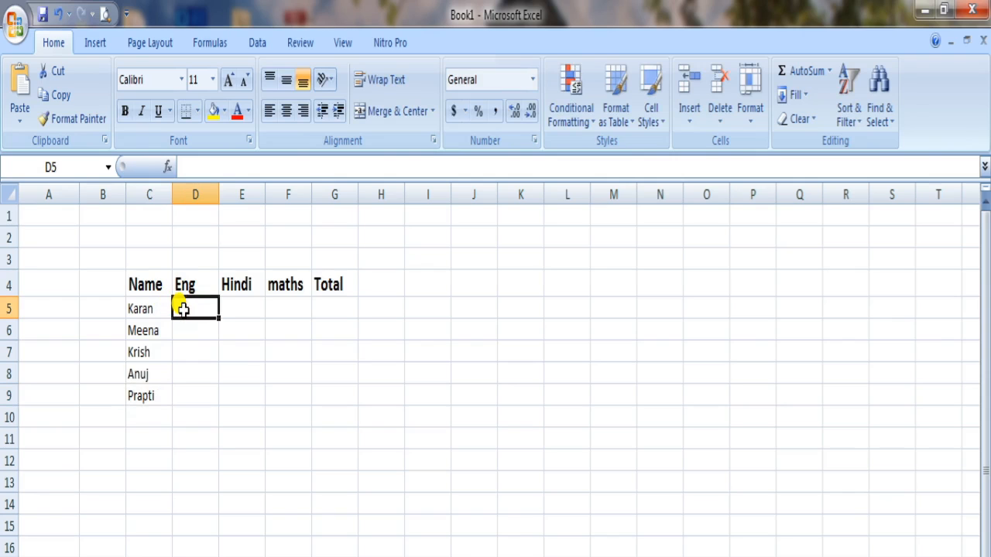
text(56)
key(Return)
text(39)
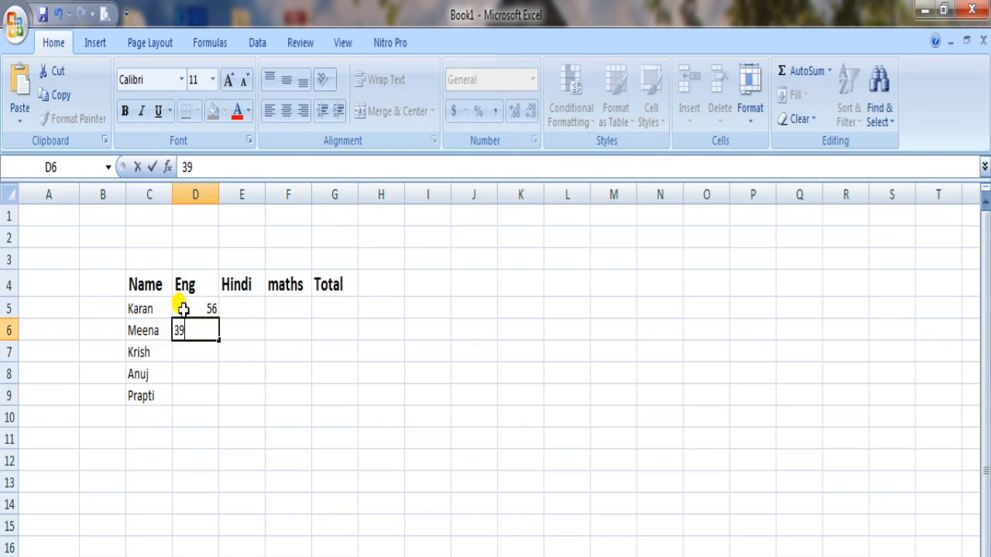
key(Return)
text(98)
key(Return)
text(45)
key(Return)
text(6)
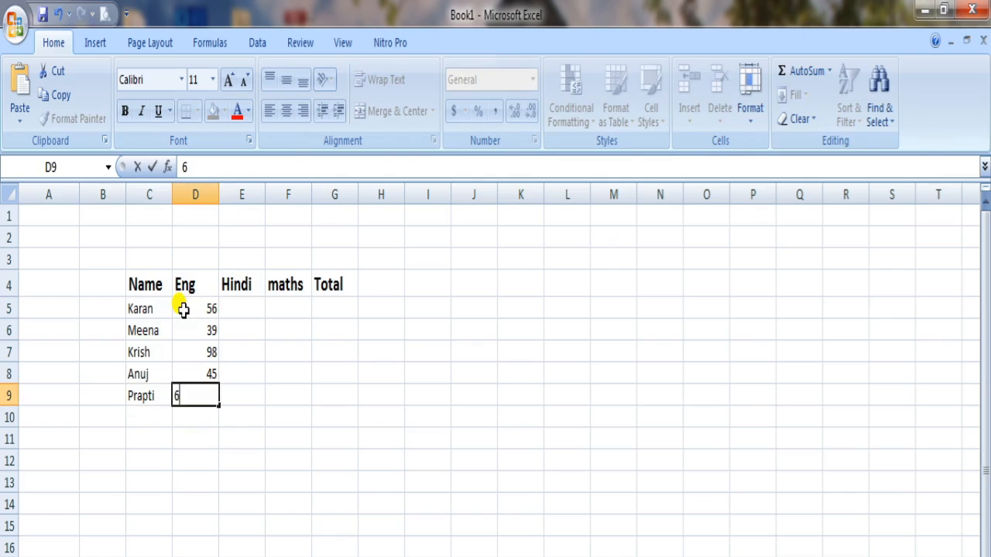
text(7)
key(Return)
key(Right)
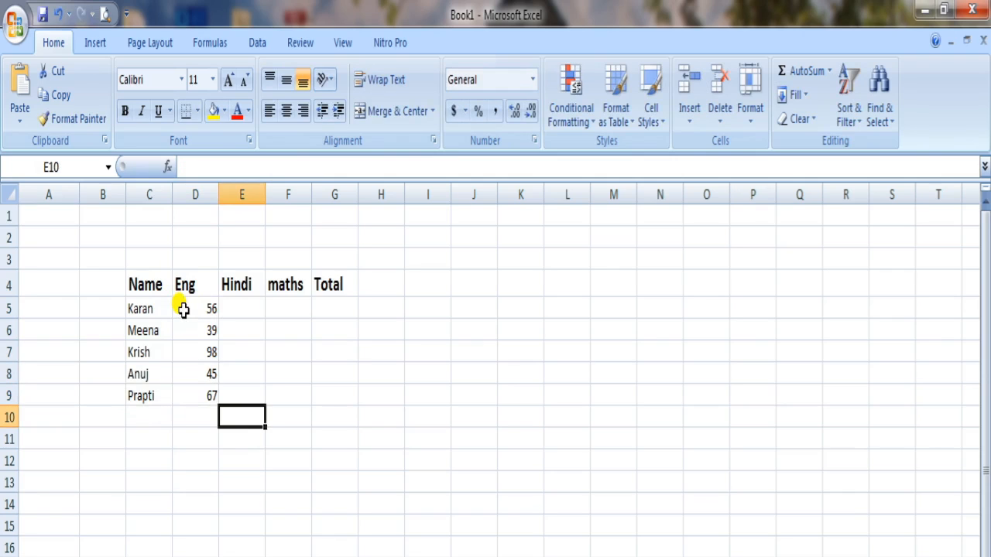
Step: Enter the Hindi marks 85, 68, 74, 86 and 23 in cells E5 to E9
click(239, 309)
text(85)
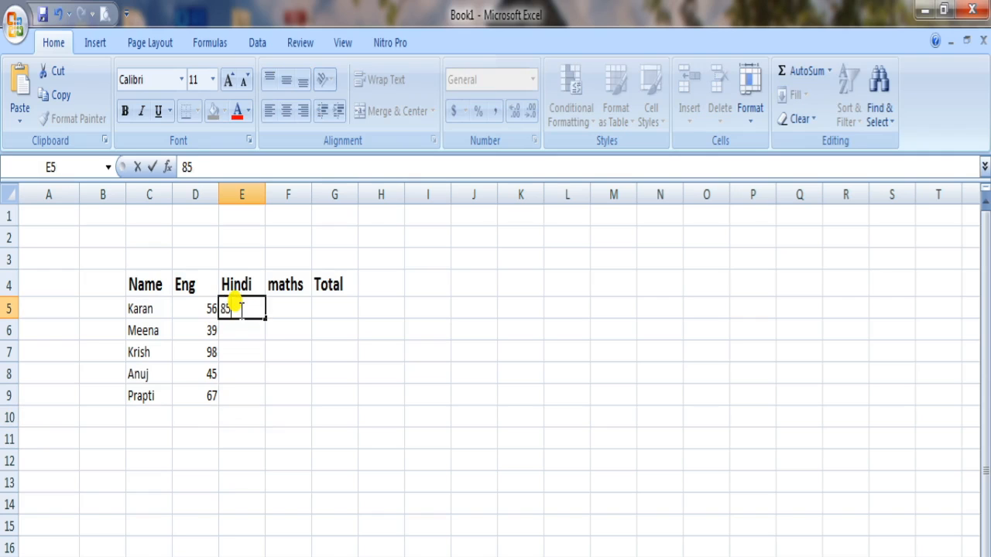
key(Return)
text(68)
key(Return)
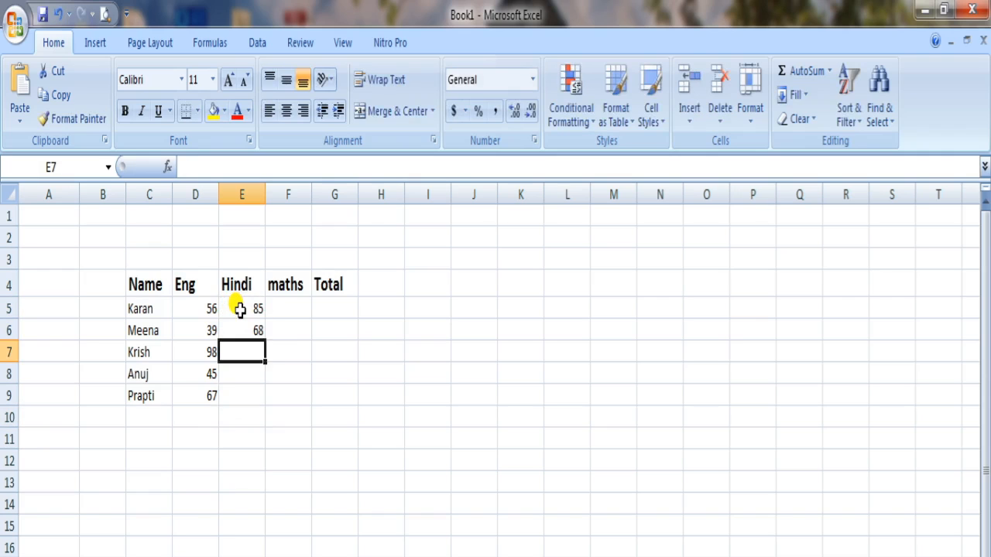
text(74)
key(Return)
text(86)
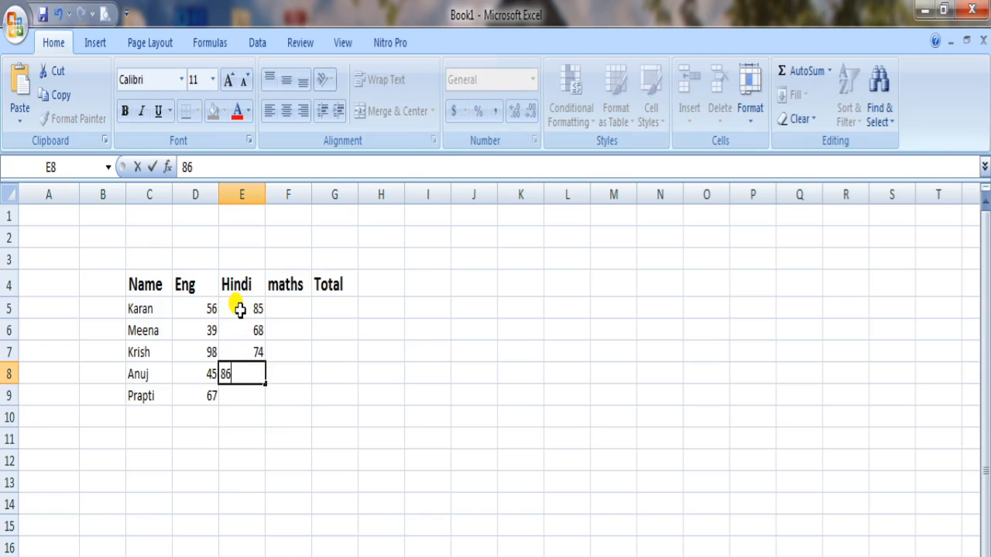
key(Return)
text(23)
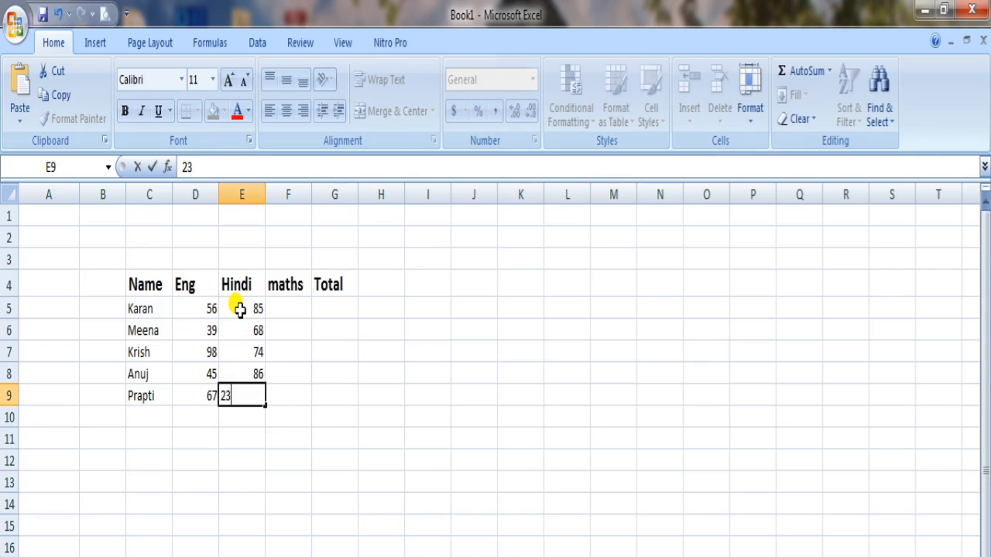
key(Return)
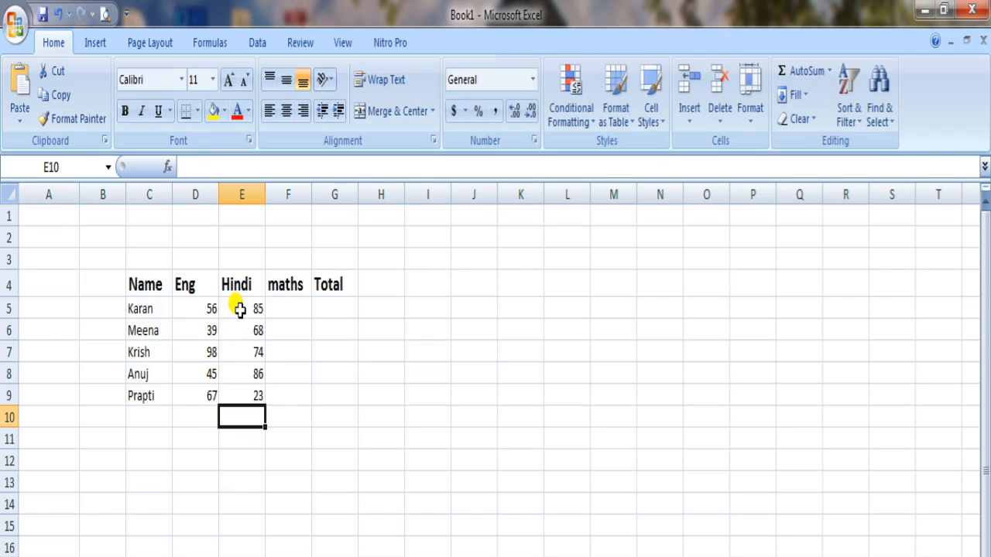
Step: Enter the maths marks 78, 96, 65, 45 and 85 in cells F5 to F9
click(290, 303)
text(78)
key(Return)
text(96)
key(Return)
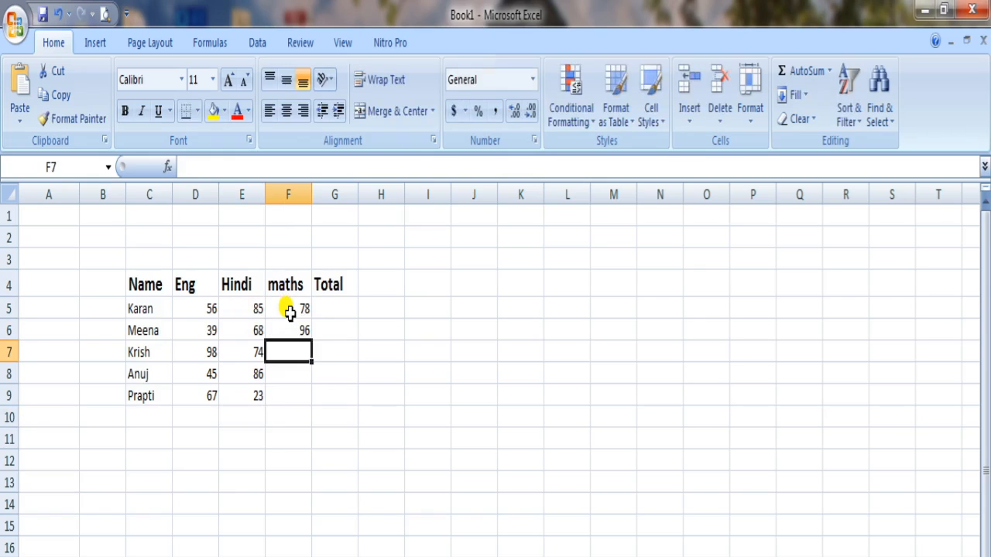
text(65)
key(Return)
text(45)
key(Return)
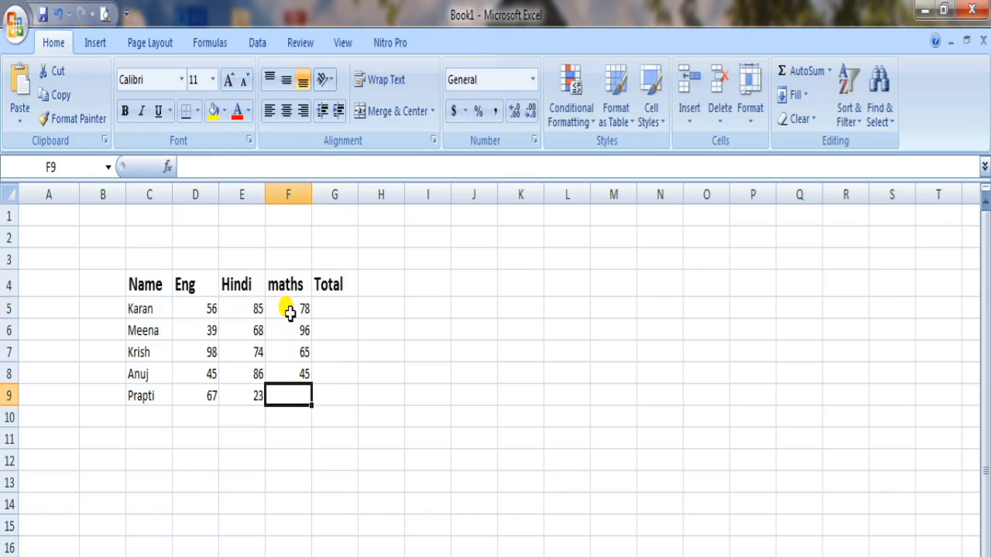
text(85)
click(339, 516)
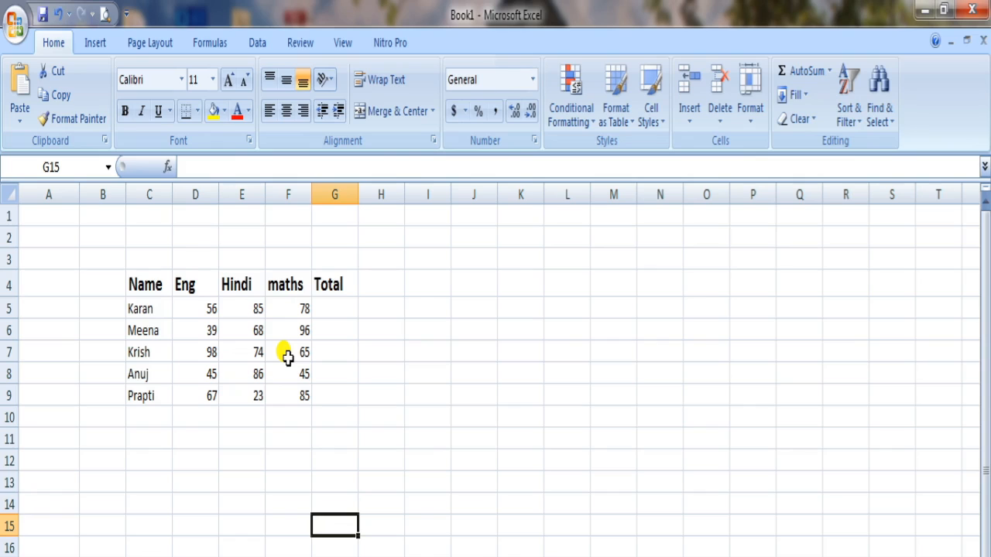
drag(203, 307, 285, 309)
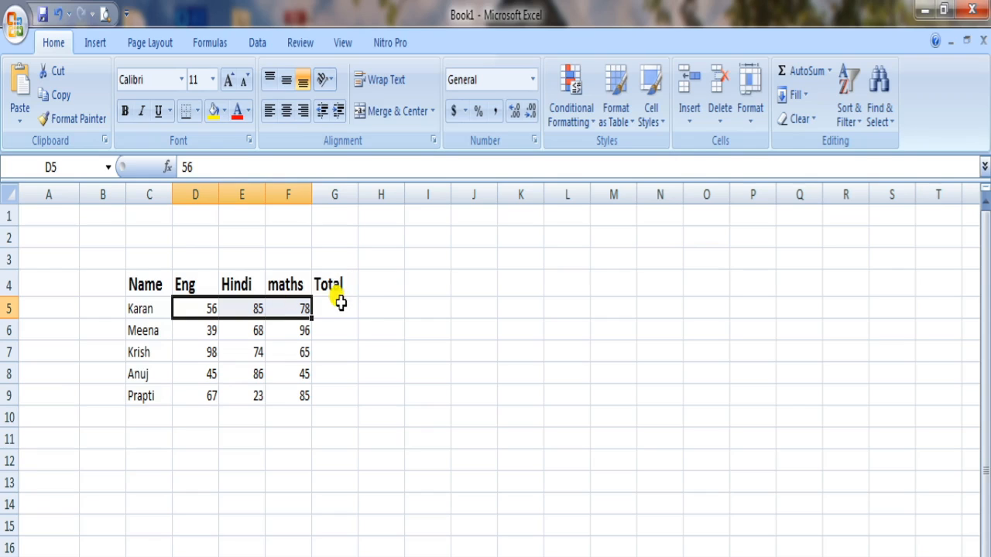
click(323, 326)
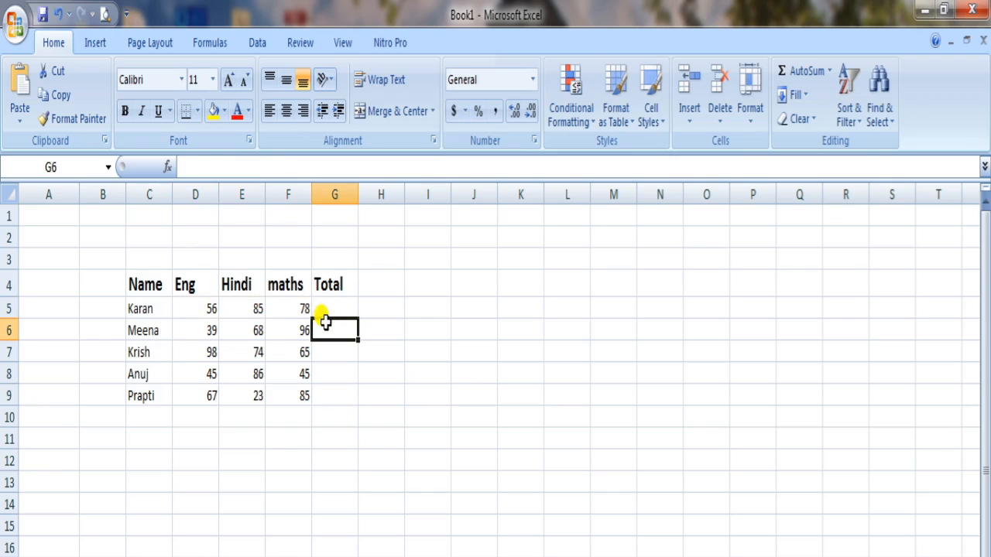
Step: Examine the first student's Eng, Hindi and maths marks in cells D5, E5 and F5
click(222, 164)
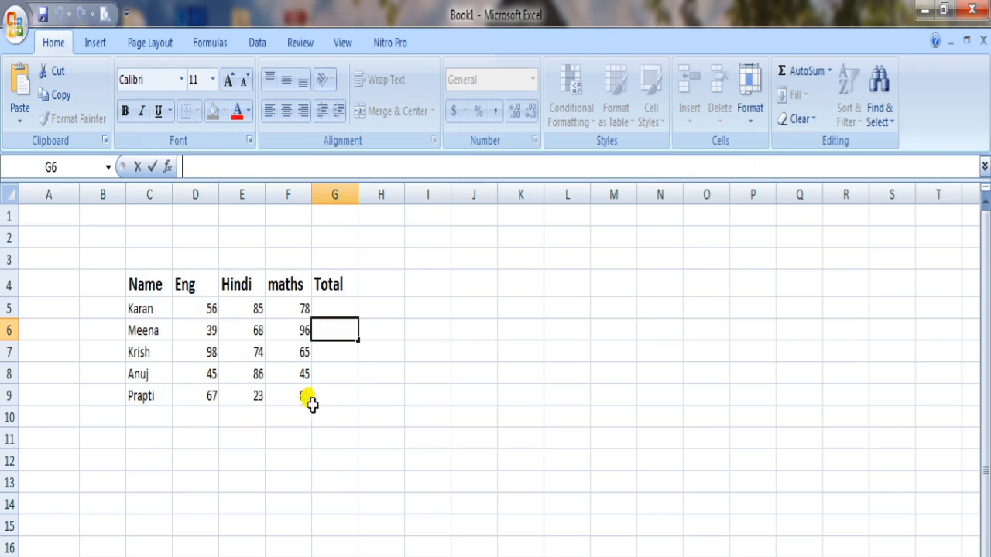
click(387, 517)
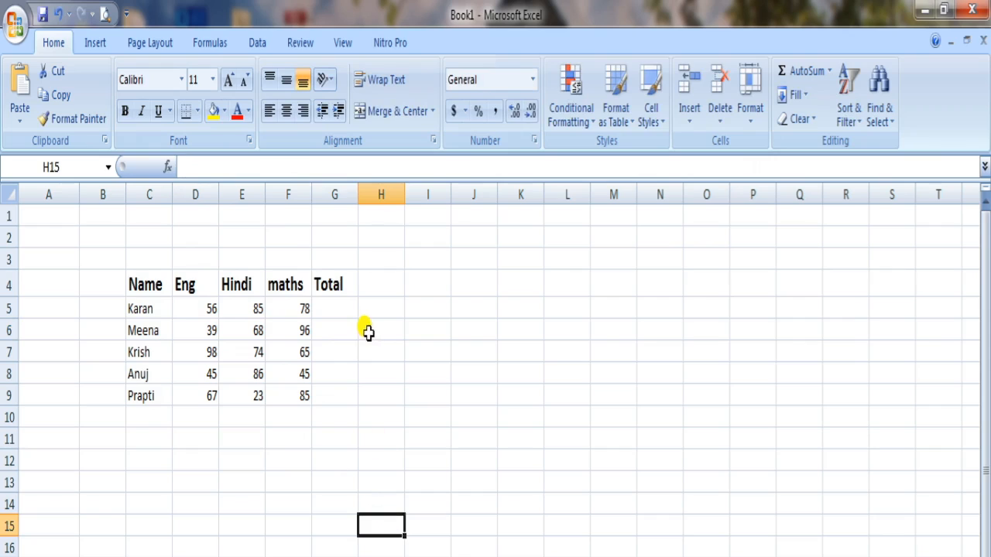
click(330, 309)
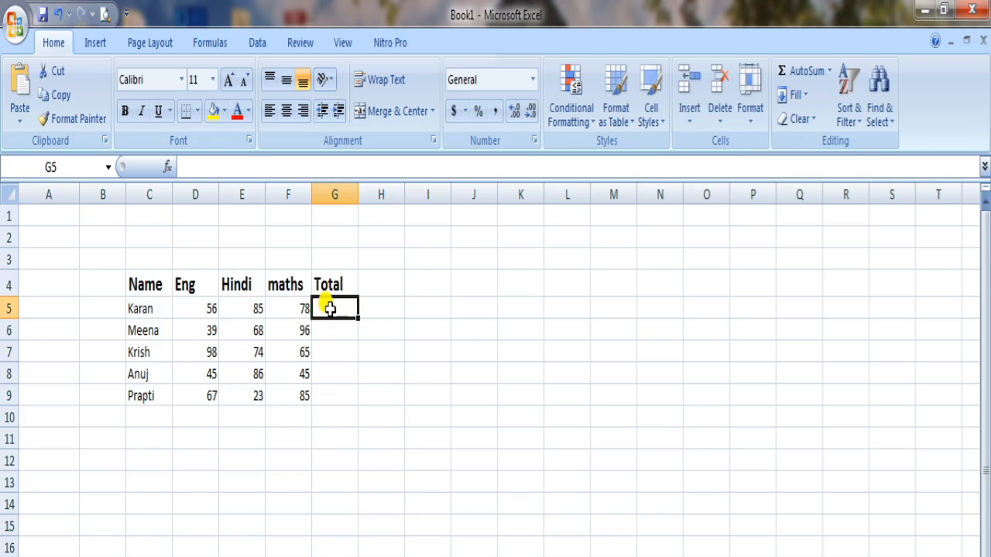
click(209, 309)
click(243, 310)
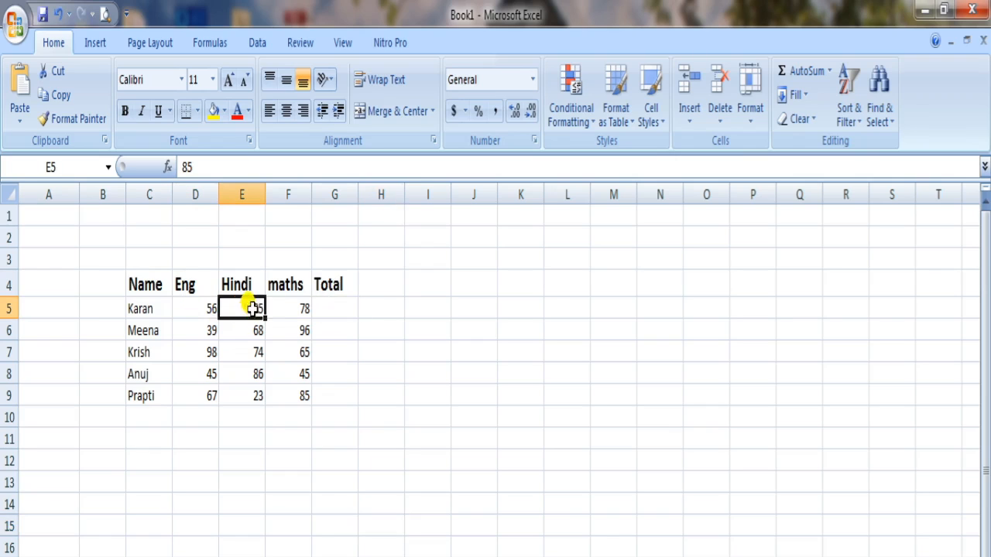
click(288, 307)
click(203, 303)
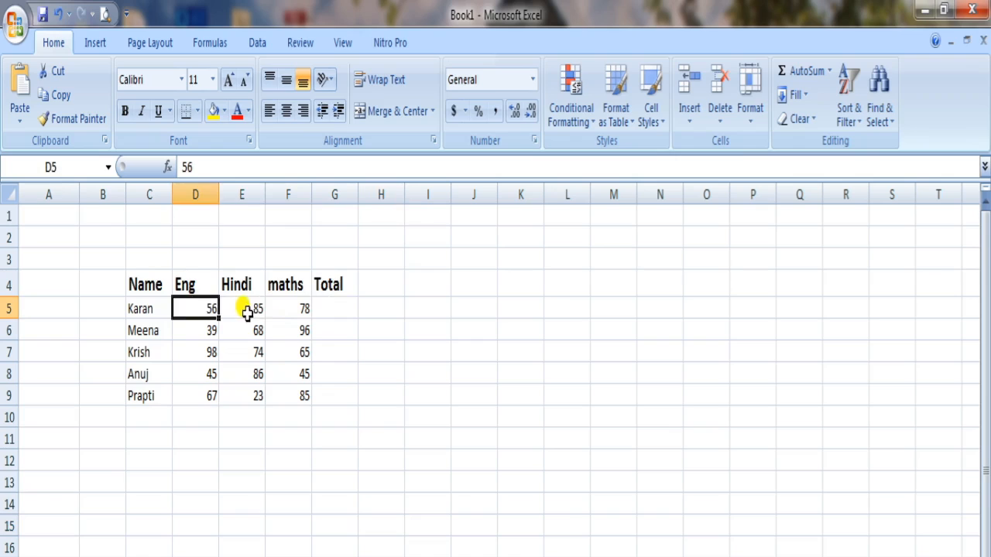
click(246, 309)
click(288, 309)
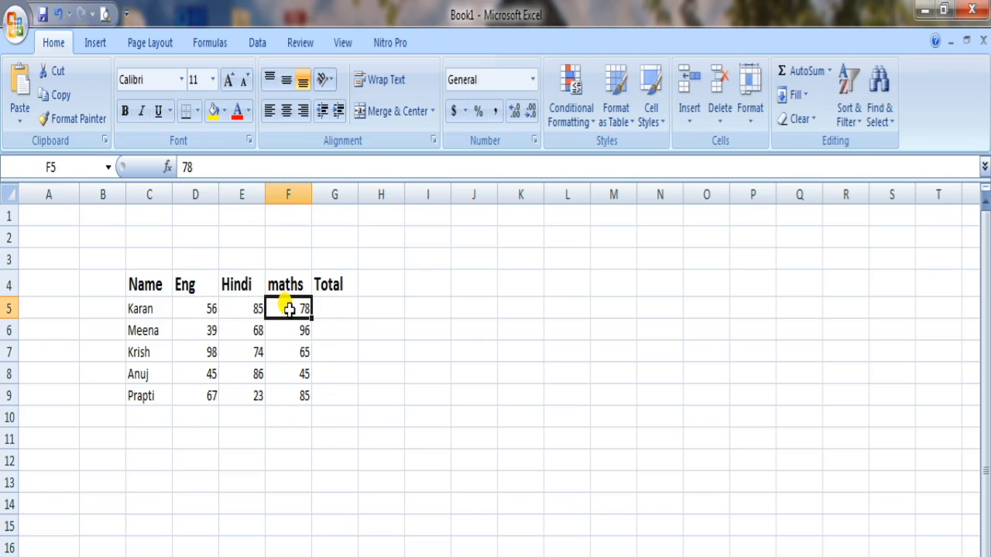
Step: Enter the formula =D5+E5+F5 in cell G5 to total the first student's marks
click(329, 309)
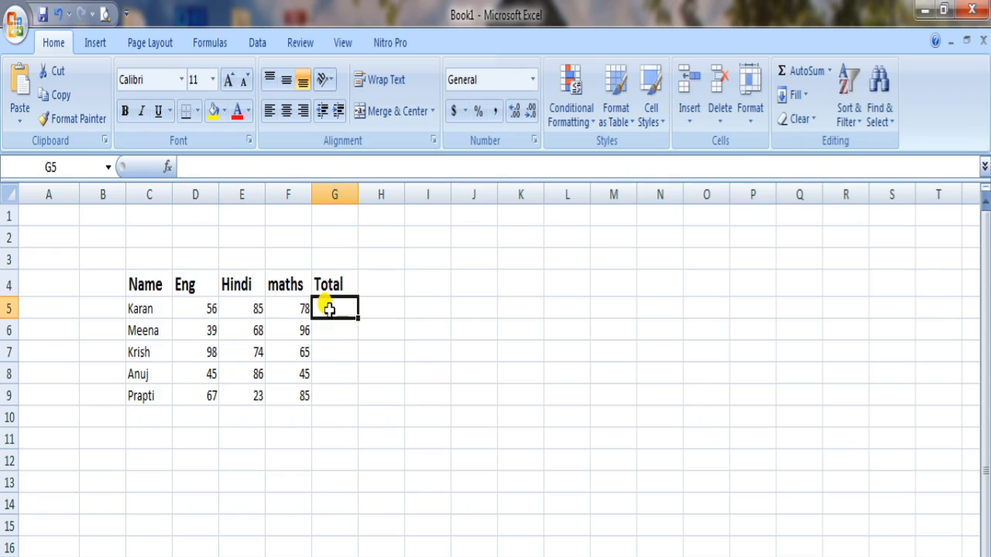
click(200, 163)
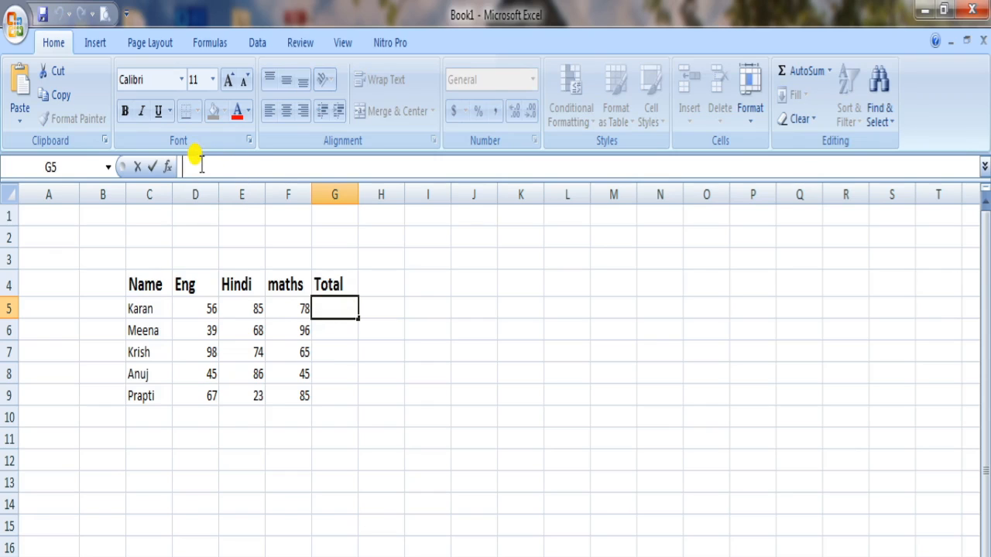
text(=)
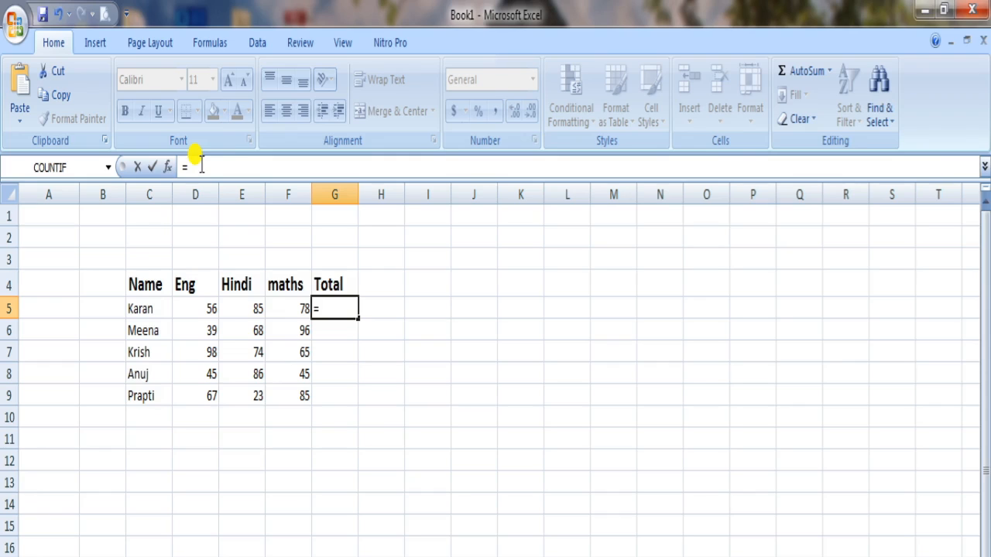
click(207, 310)
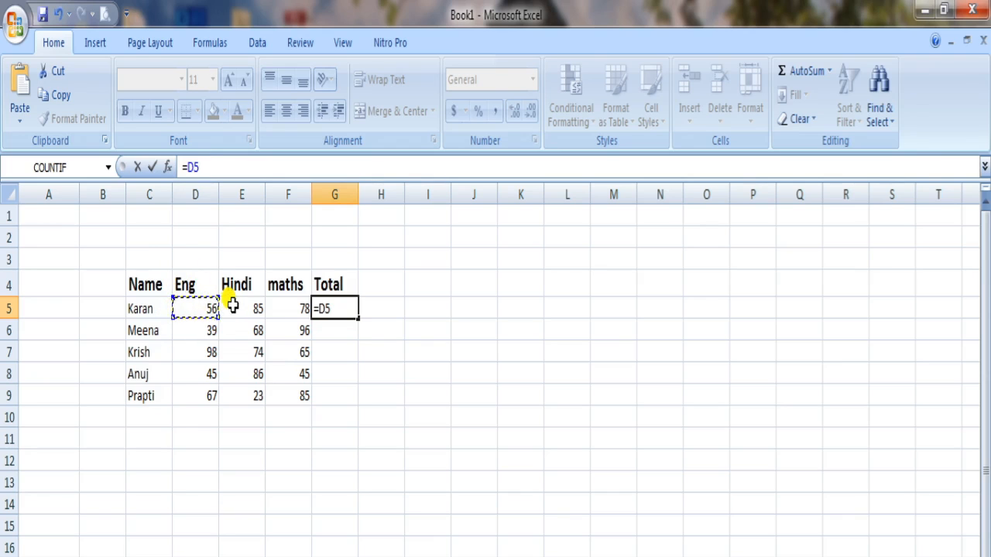
text(+)
click(240, 310)
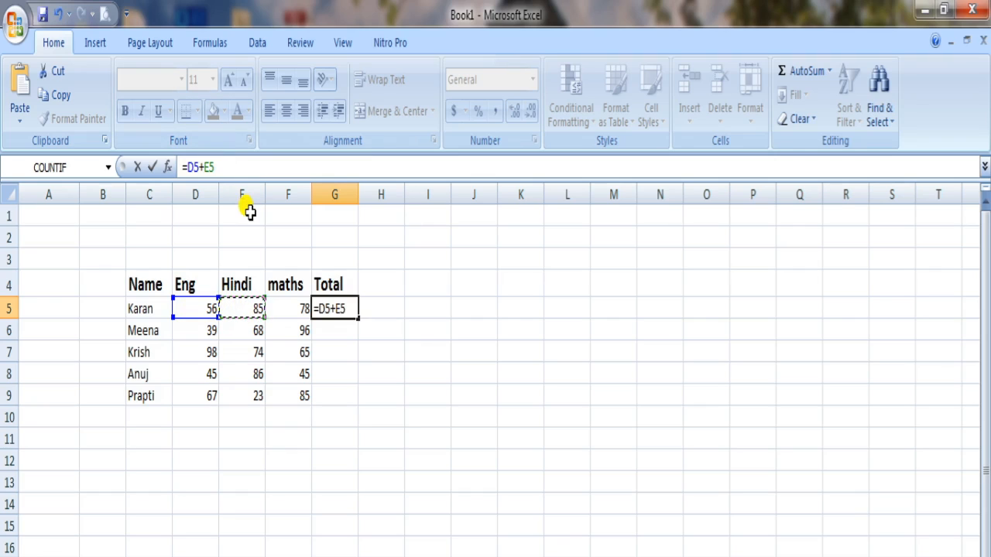
text(+)
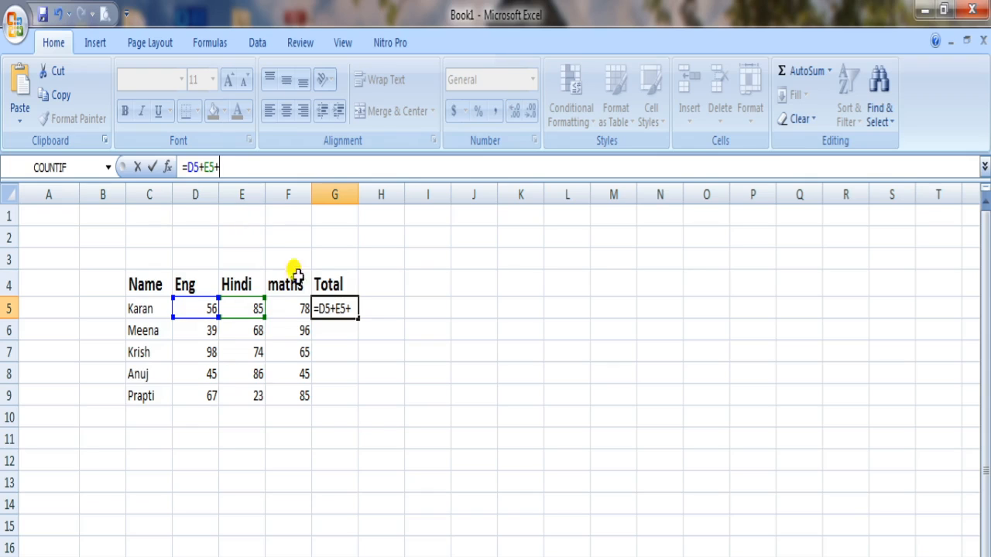
click(296, 305)
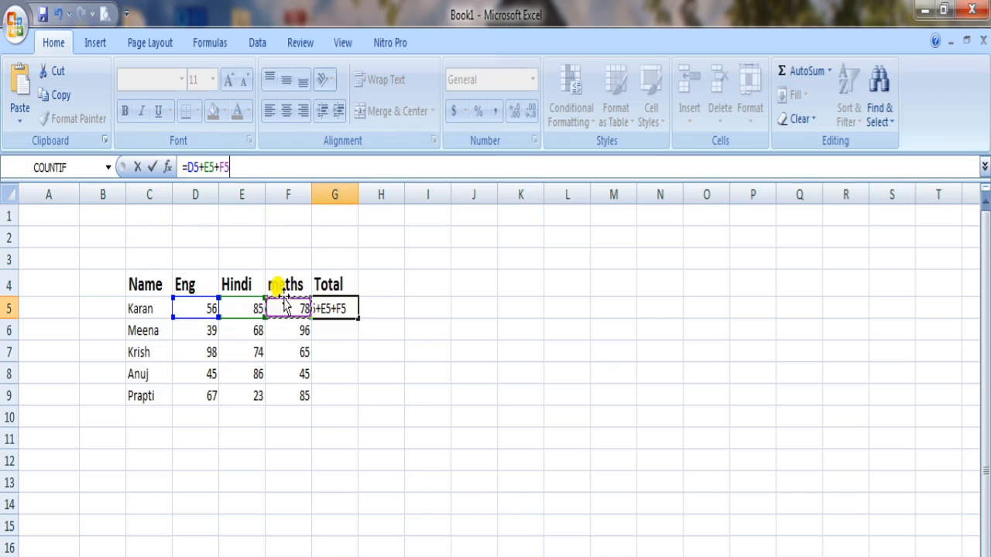
key(Return)
click(336, 307)
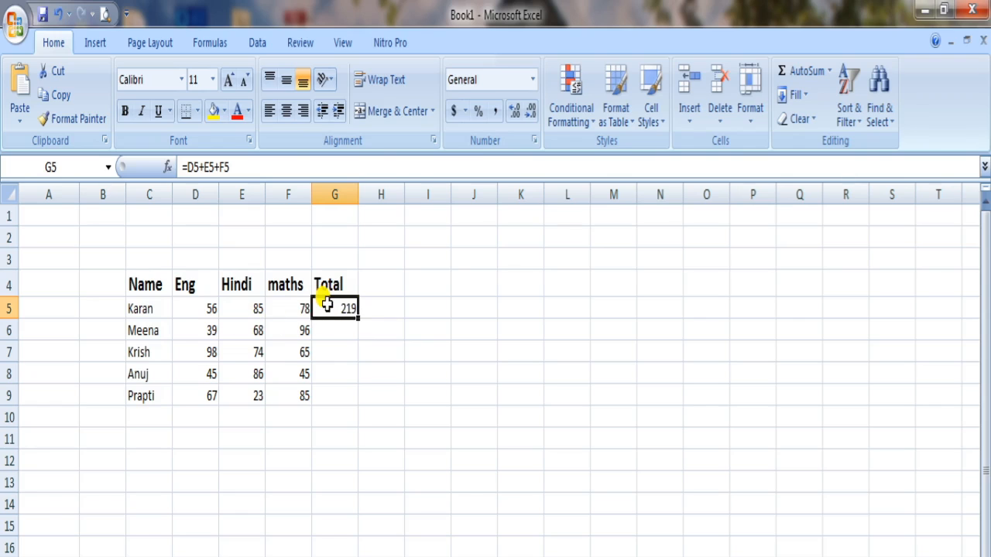
Step: Enter the formula =D6+E6+F6 in cell G6 to total the second student's marks
click(331, 326)
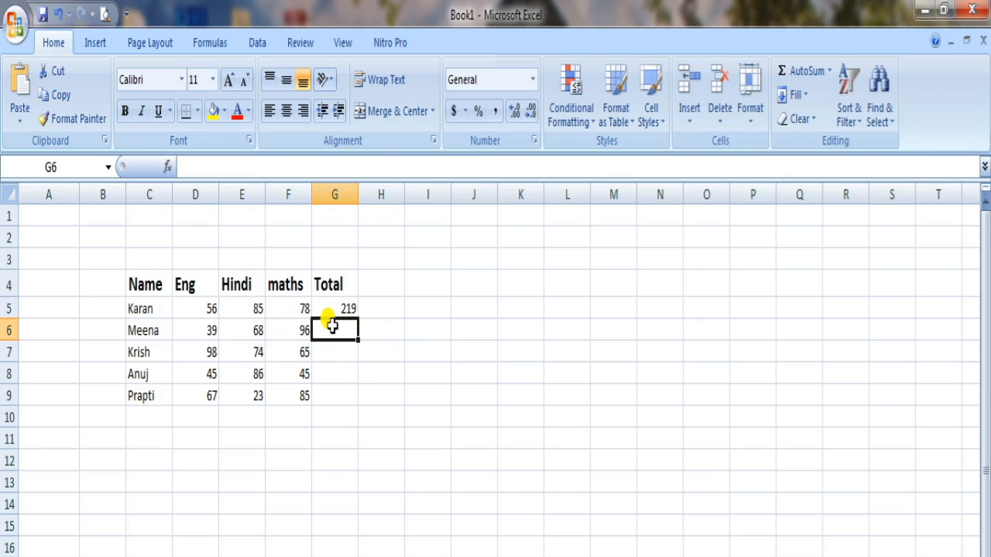
click(200, 164)
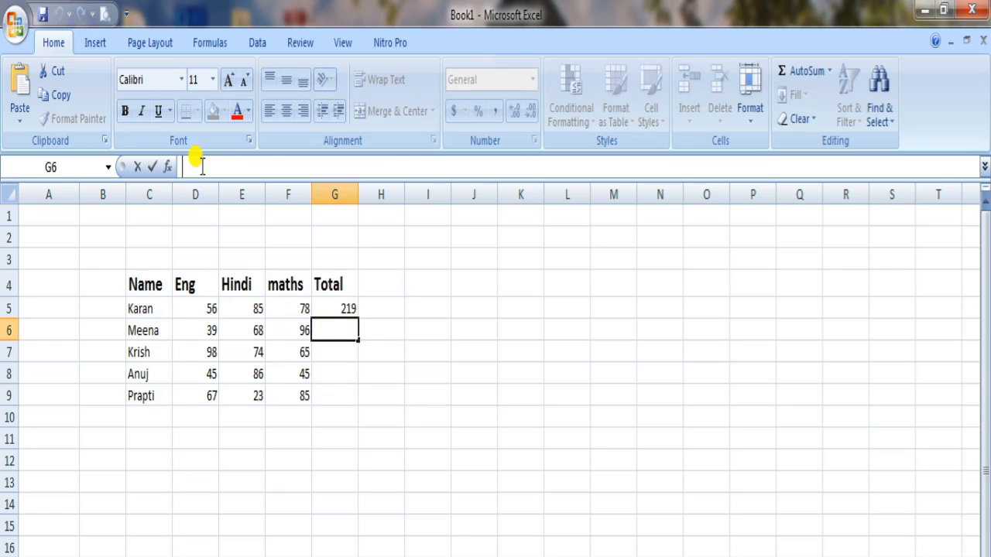
text(=)
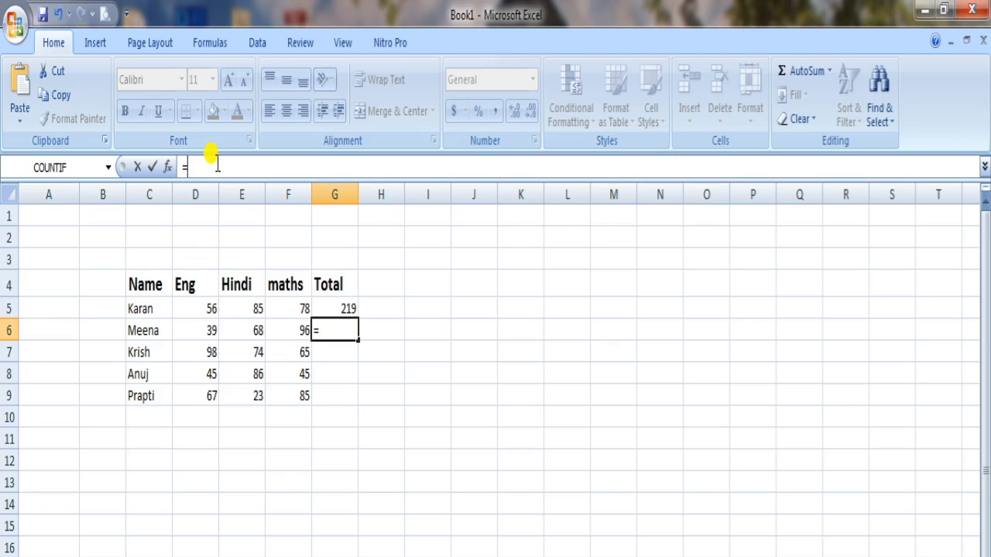
text(D6)
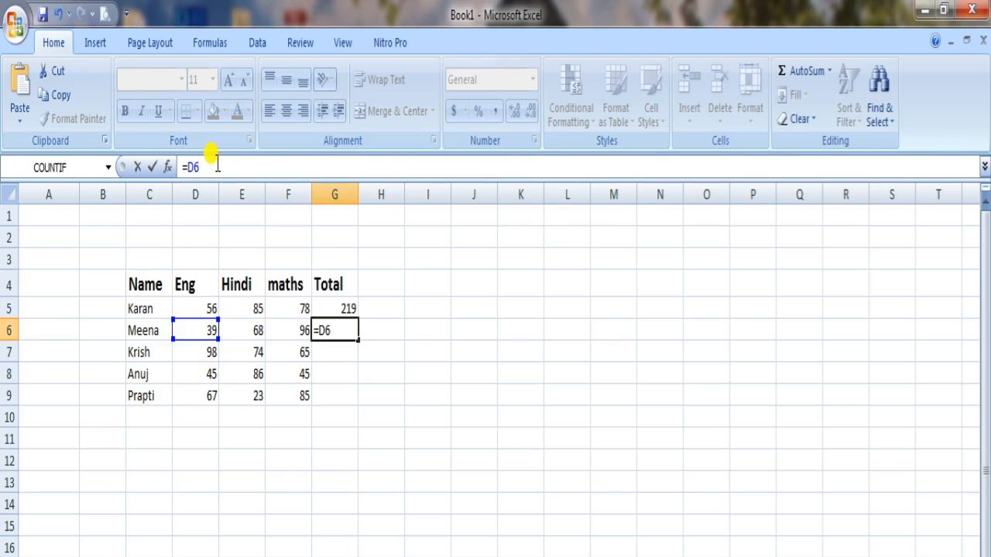
text(+E6)
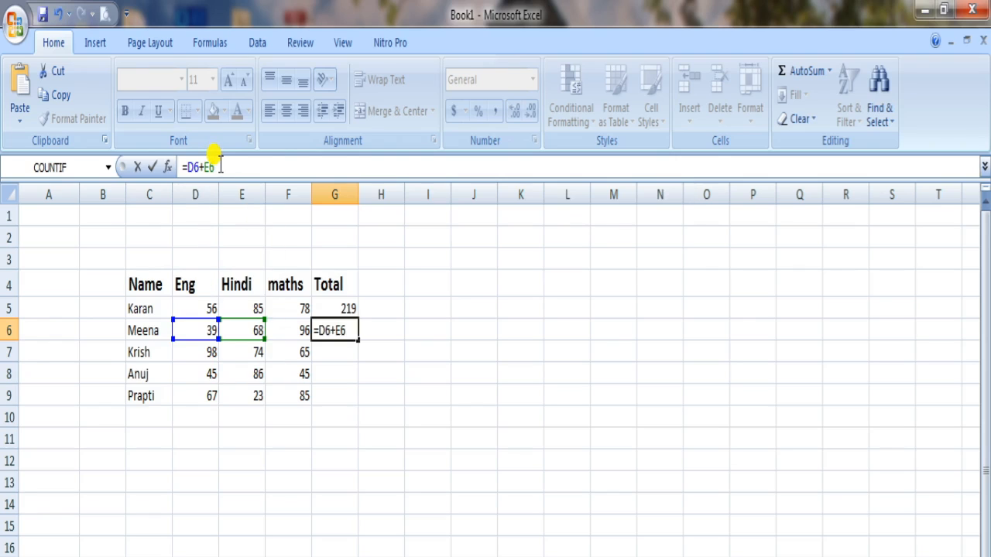
text(+)
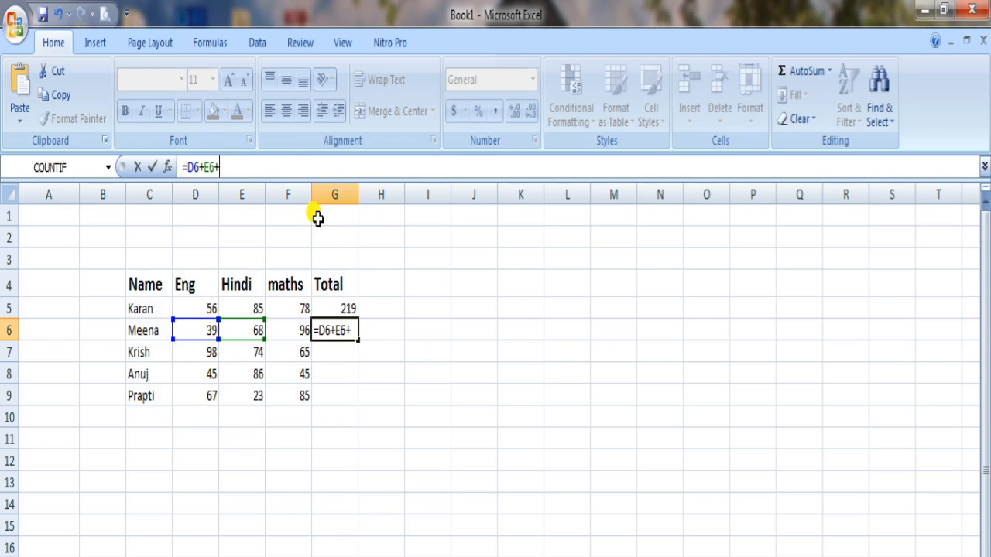
text(F6)
key(Return)
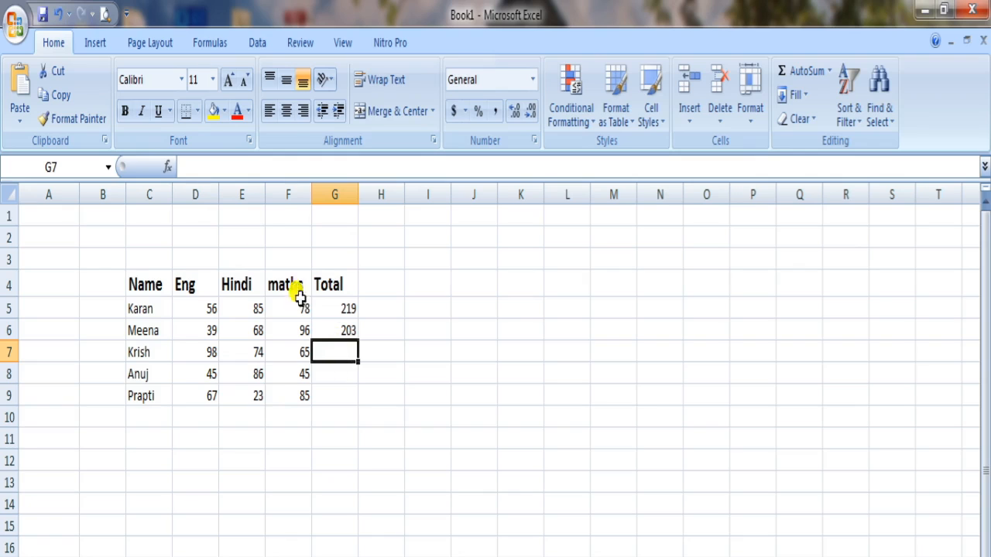
Step: Try to enter the formula =D7+E7+F7+ in cell G7 for the third student's total
click(250, 167)
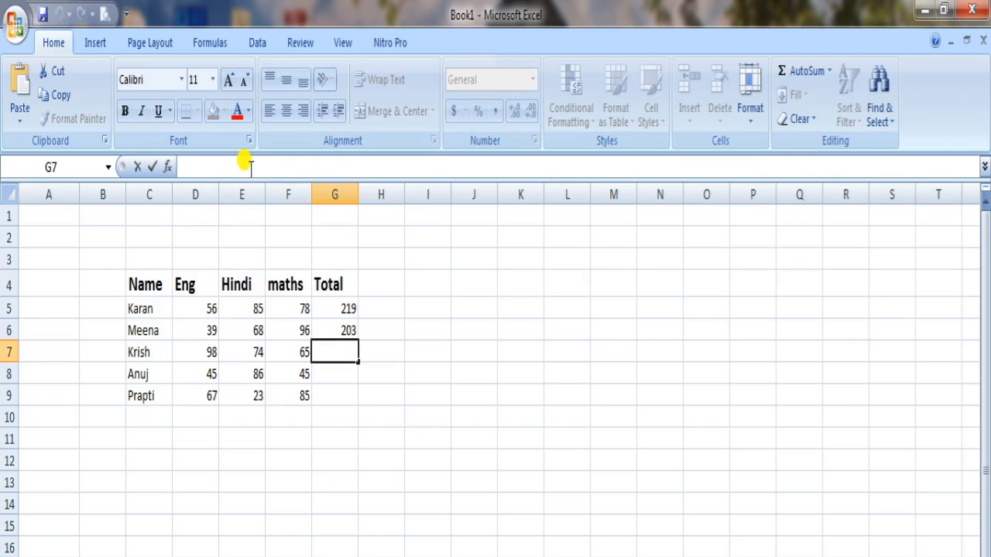
text(=)
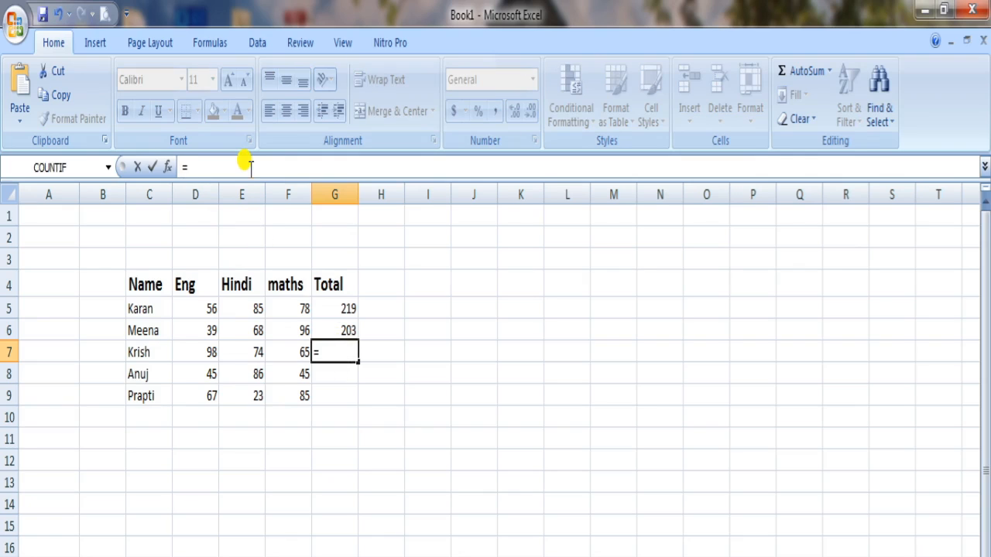
click(209, 353)
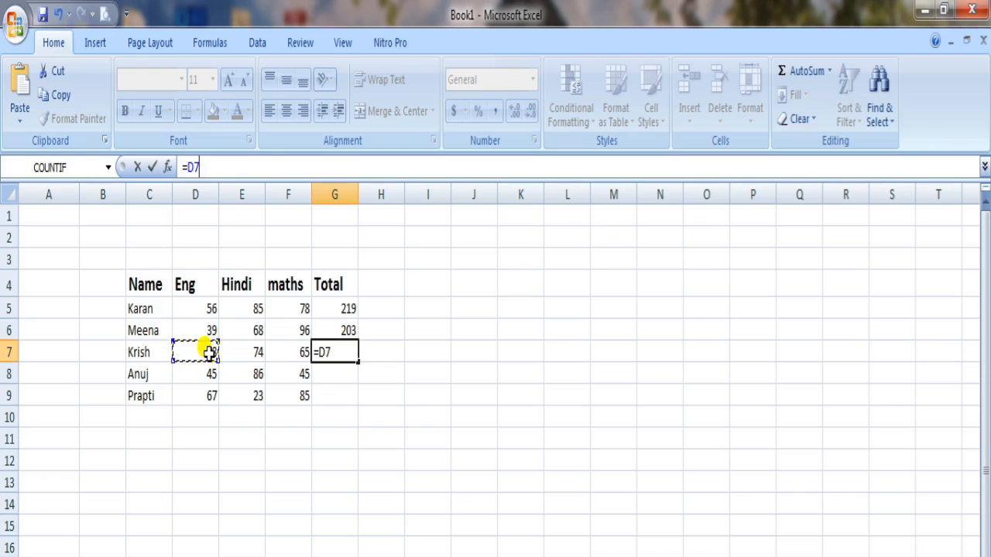
text(+)
click(244, 352)
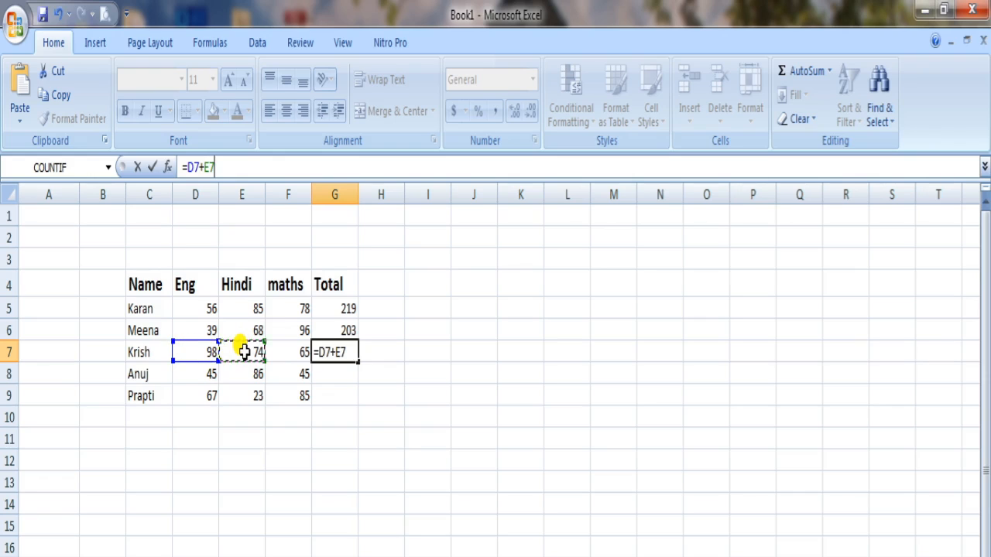
text(+)
click(275, 352)
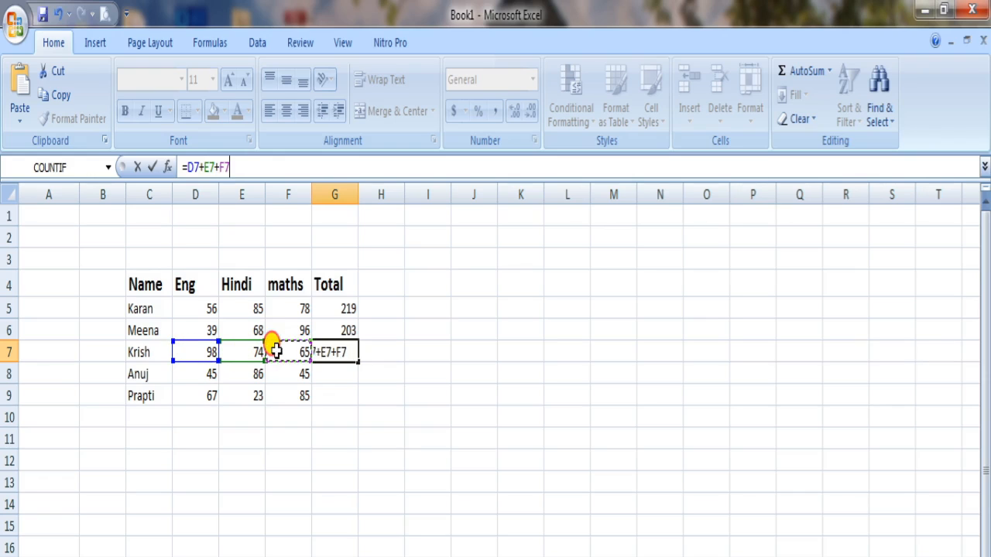
text(+)
key(Return)
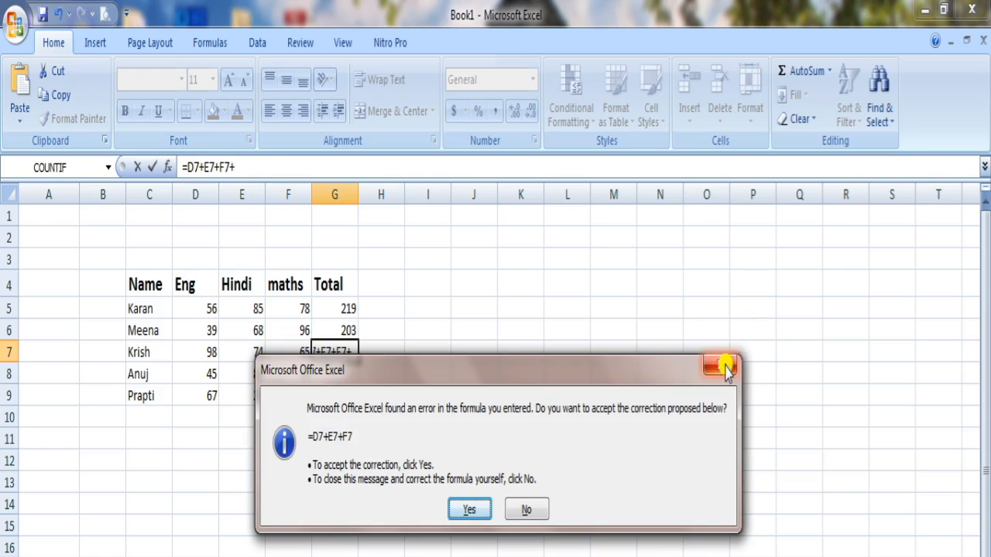
Step: Reject the proposed correction and remove the trailing plus sign so the G7 formula reads =D7+E7+F7
click(724, 367)
click(495, 500)
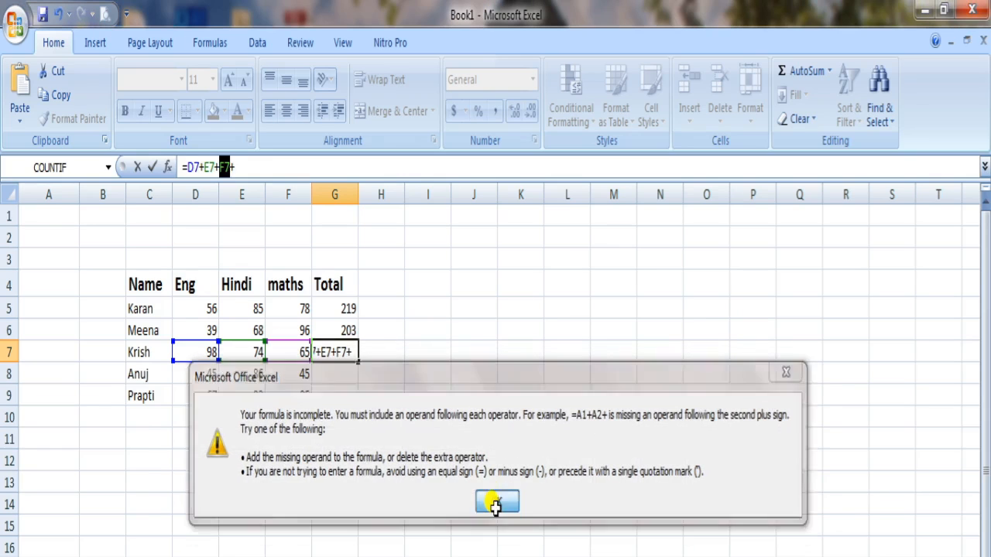
click(265, 166)
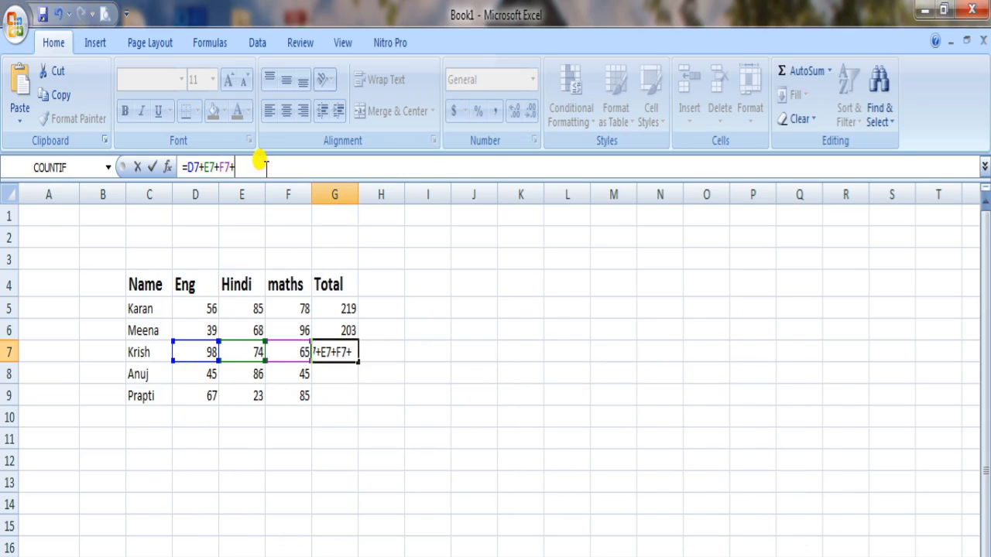
key(BackSpace)
key(Return)
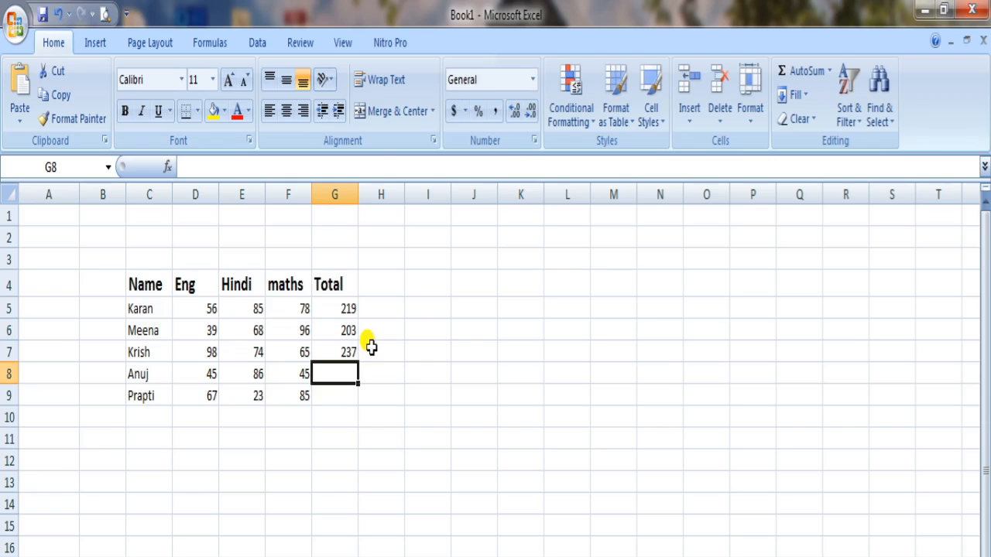
Step: Clear the contents of cells G6 to G8 in the Total column
drag(343, 325, 347, 363)
key(Delete)
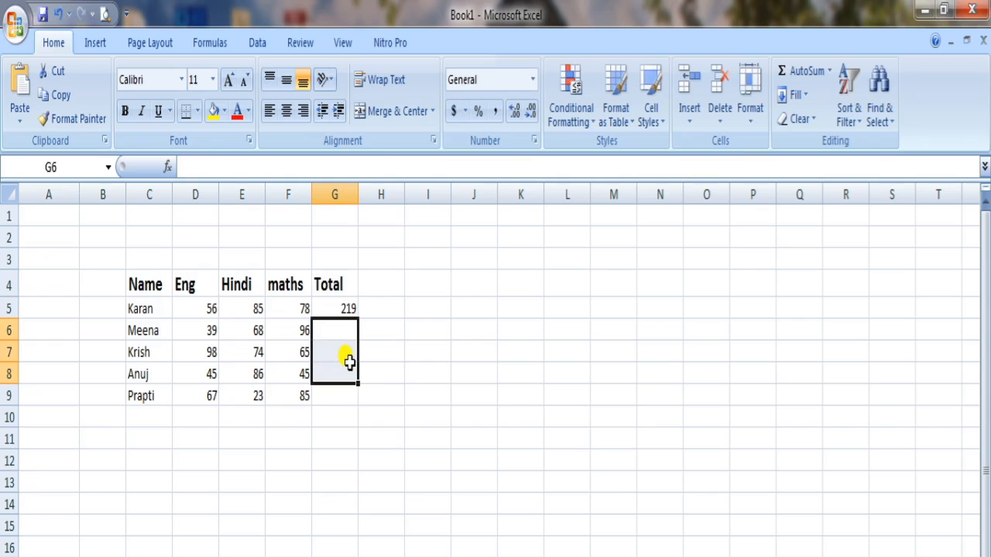
Step: Fill the total formula from cell G5 down through G9 for the remaining students
click(350, 302)
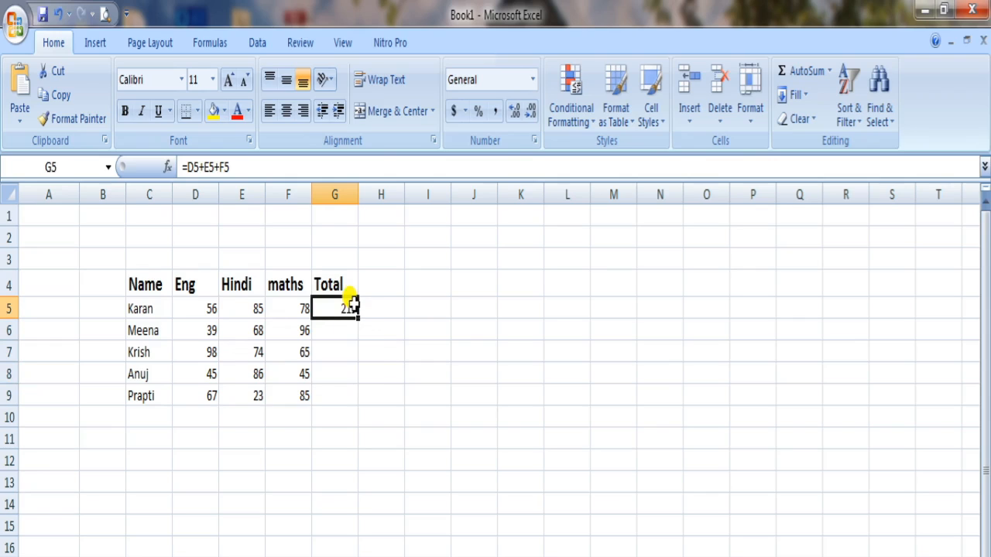
click(372, 354)
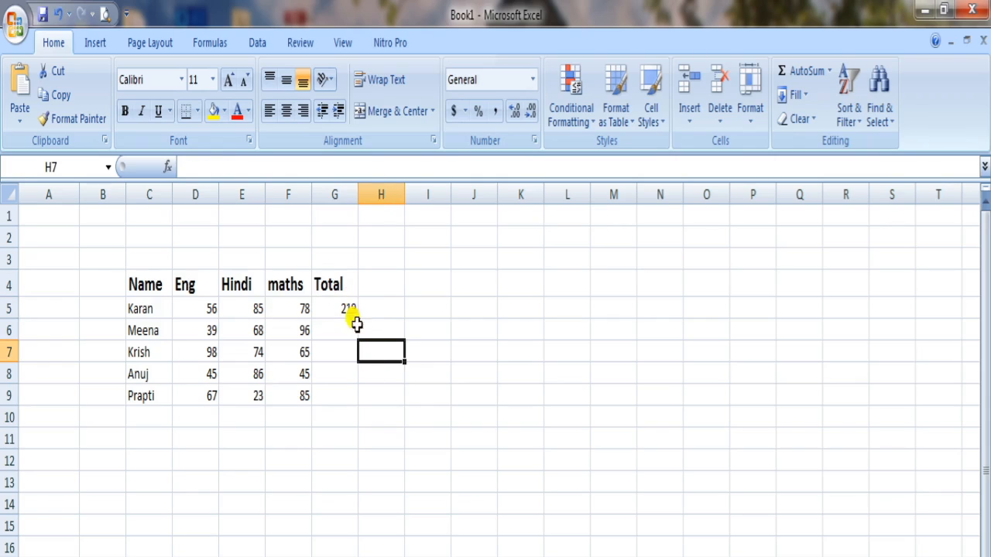
click(345, 308)
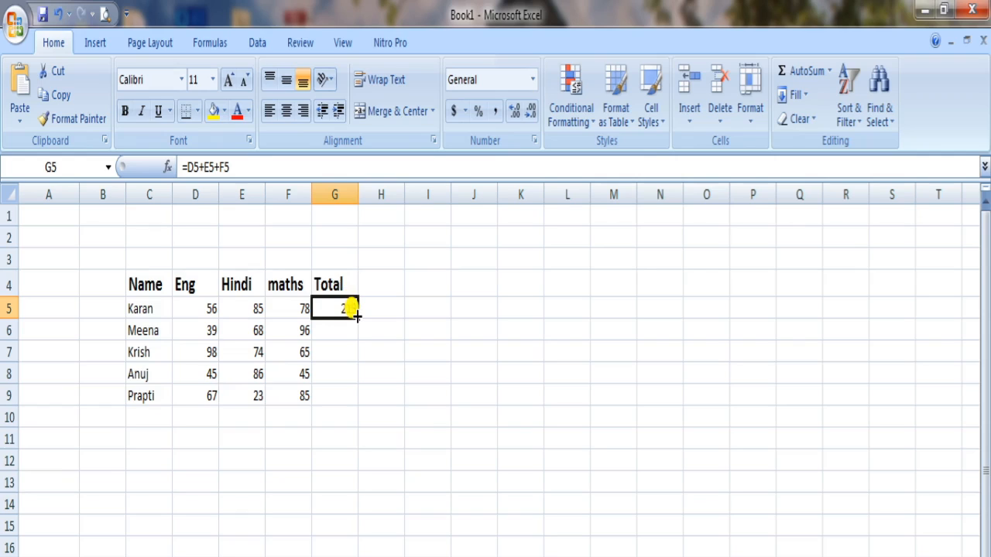
drag(356, 315, 354, 398)
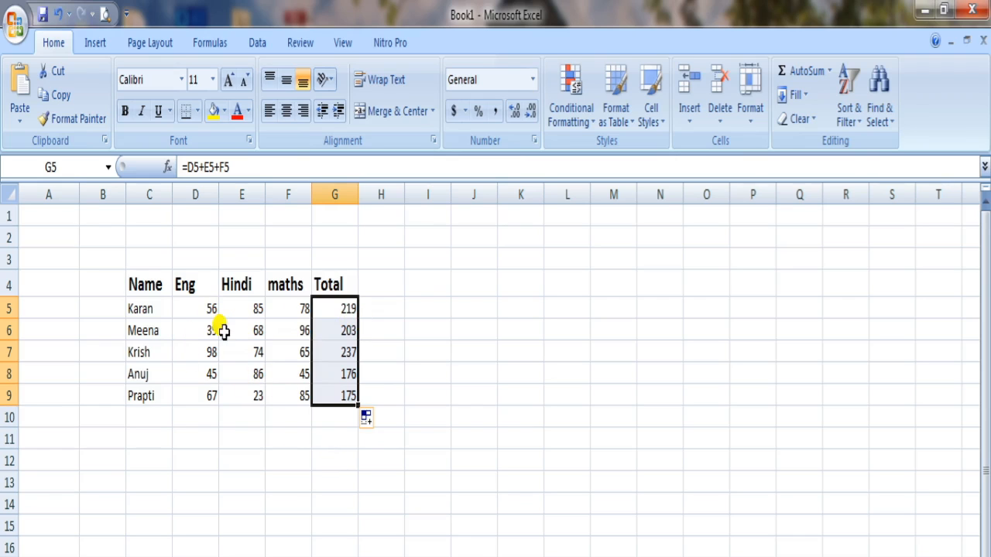
Step: Check the filled formulas in cells G6 to G8, and clear all the totals in G5 to G9
click(338, 330)
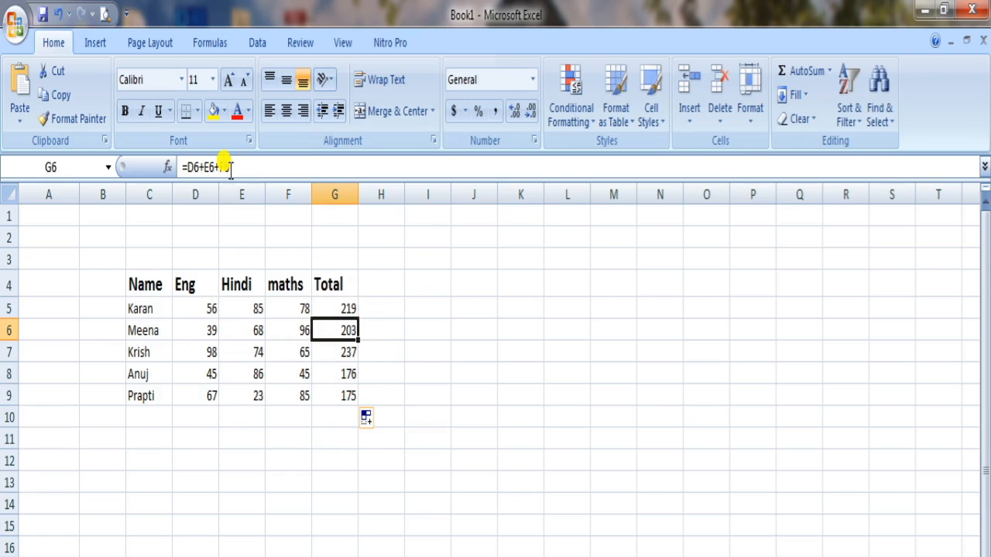
click(335, 350)
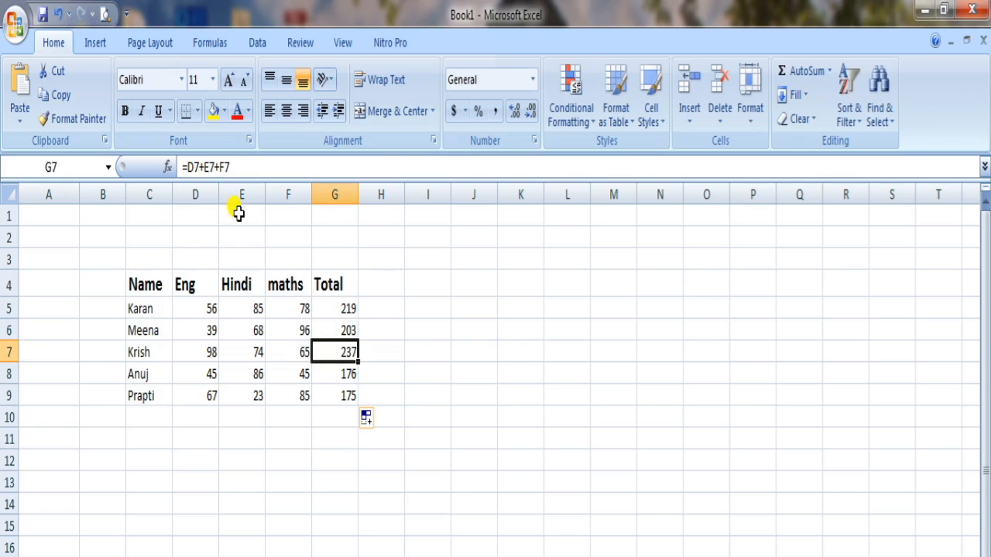
click(331, 372)
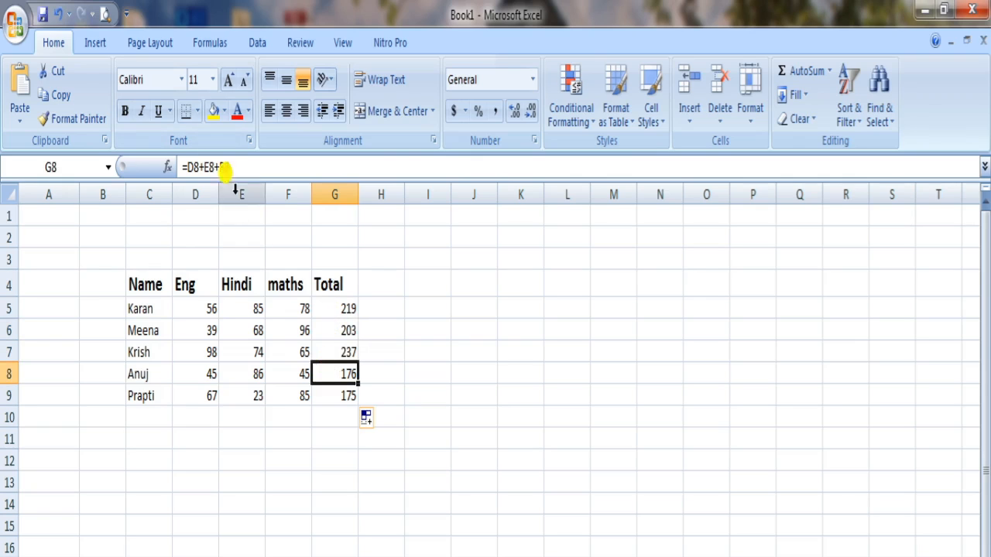
click(343, 412)
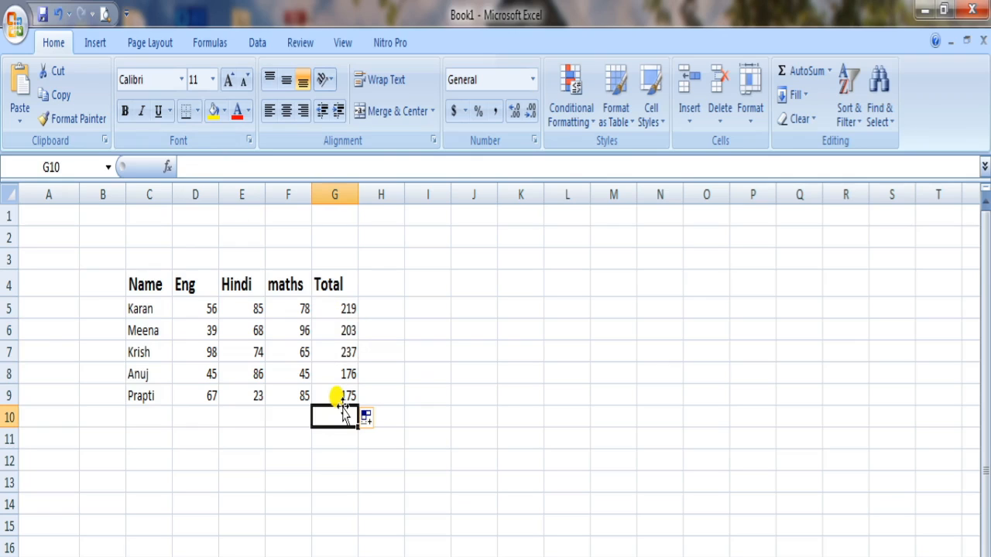
drag(333, 305, 338, 395)
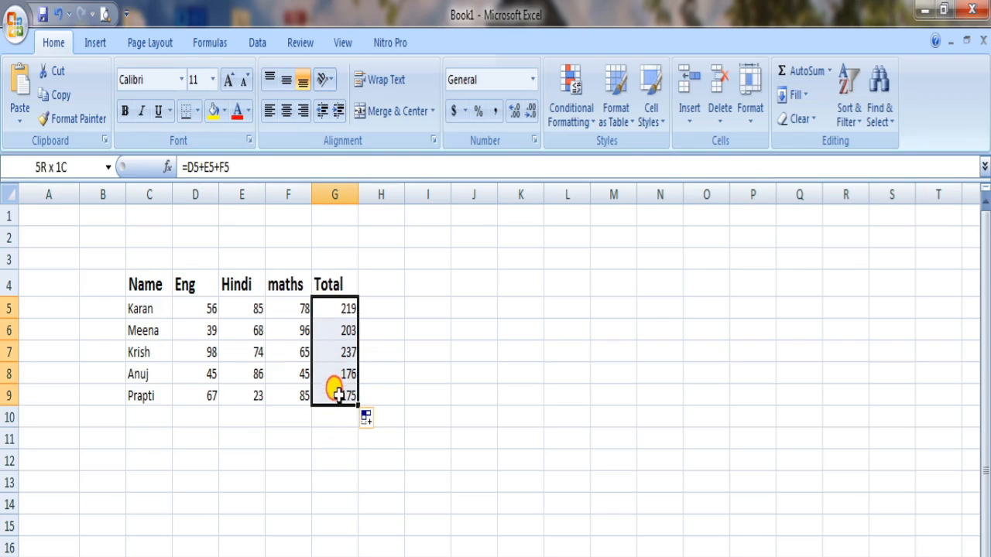
key(Delete)
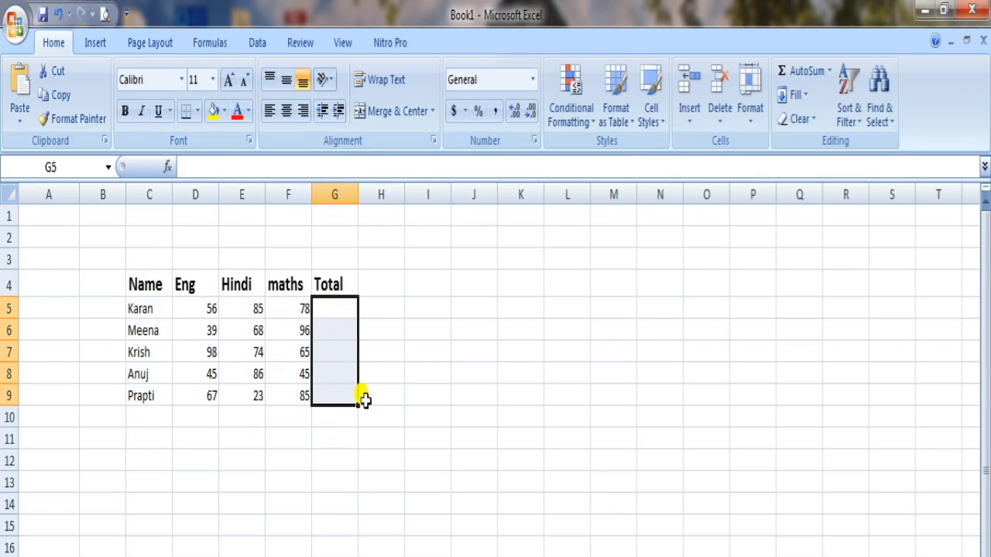
click(395, 395)
Step: Enter the formula =D5+E5+F5 in cell G5 to add the first student's three scores
click(331, 308)
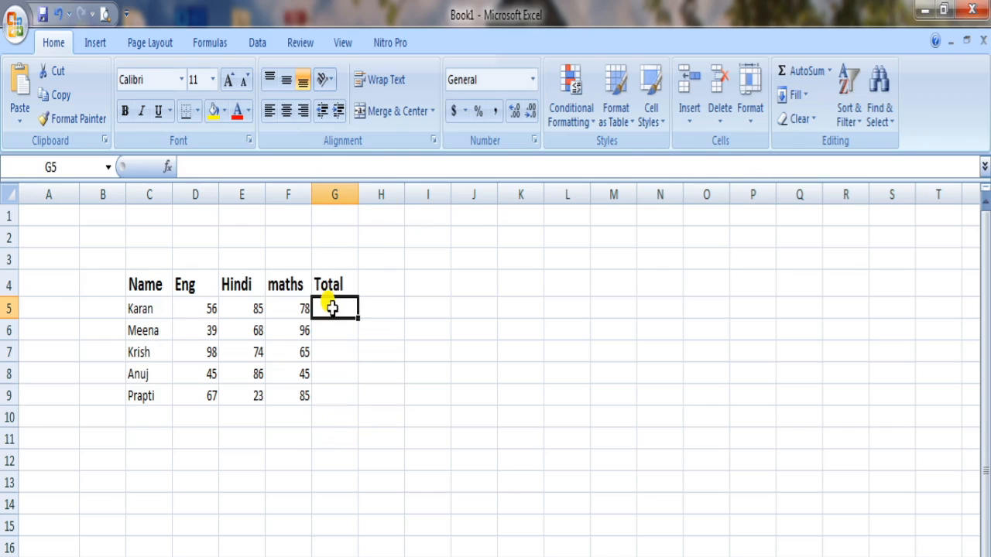
click(214, 164)
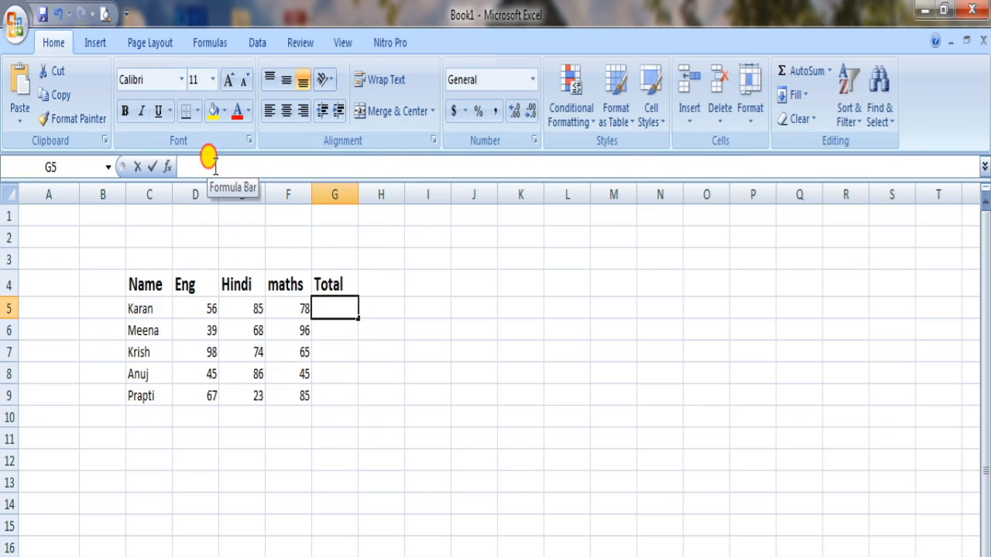
text(=)
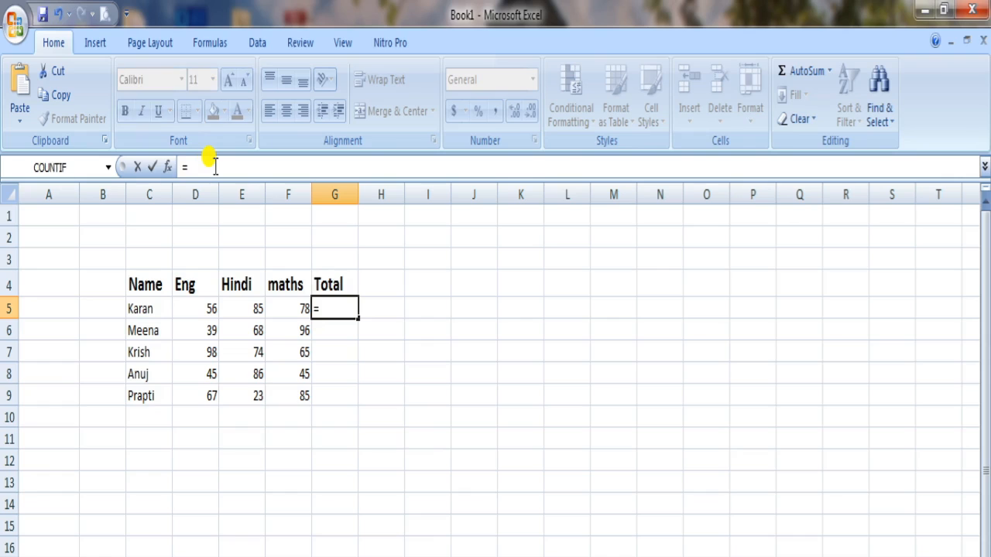
click(201, 312)
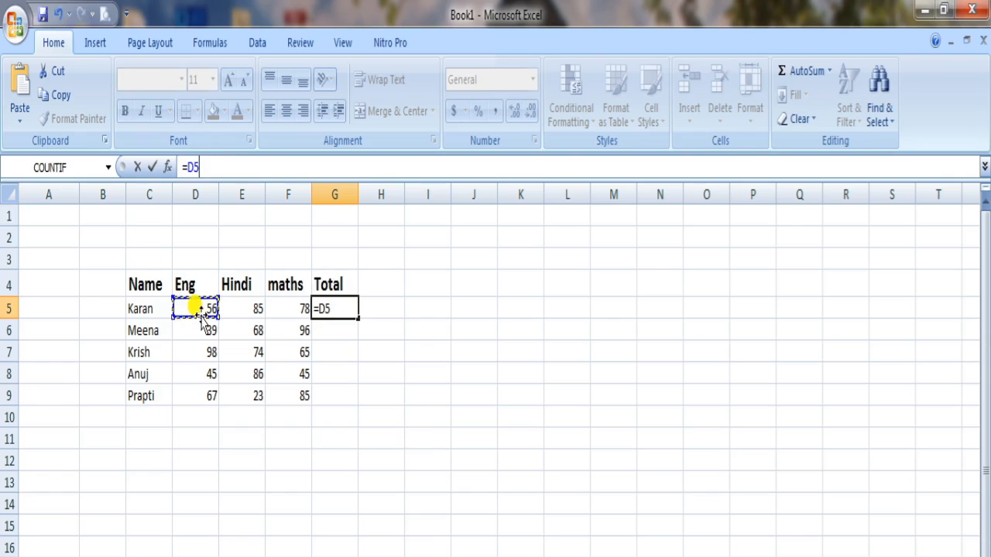
text(+)
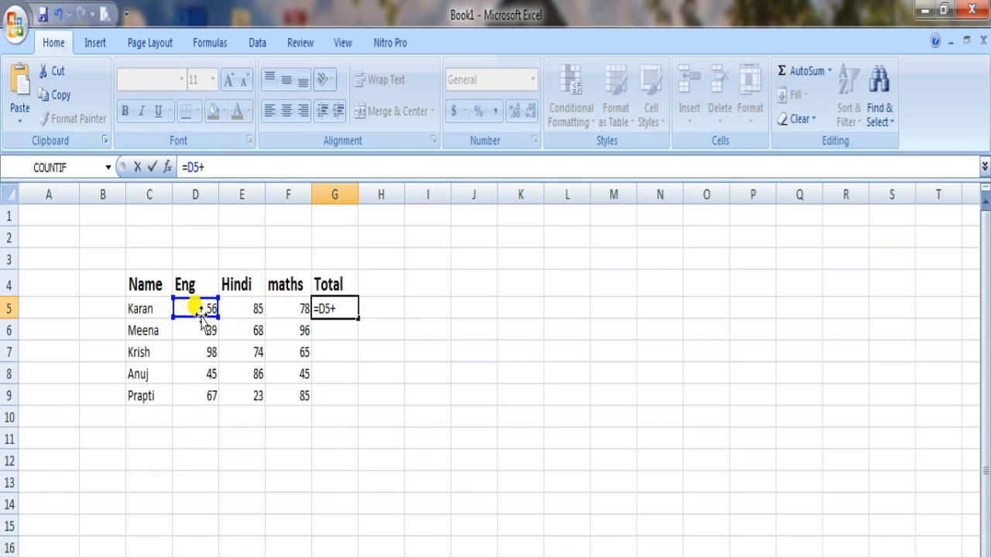
click(245, 309)
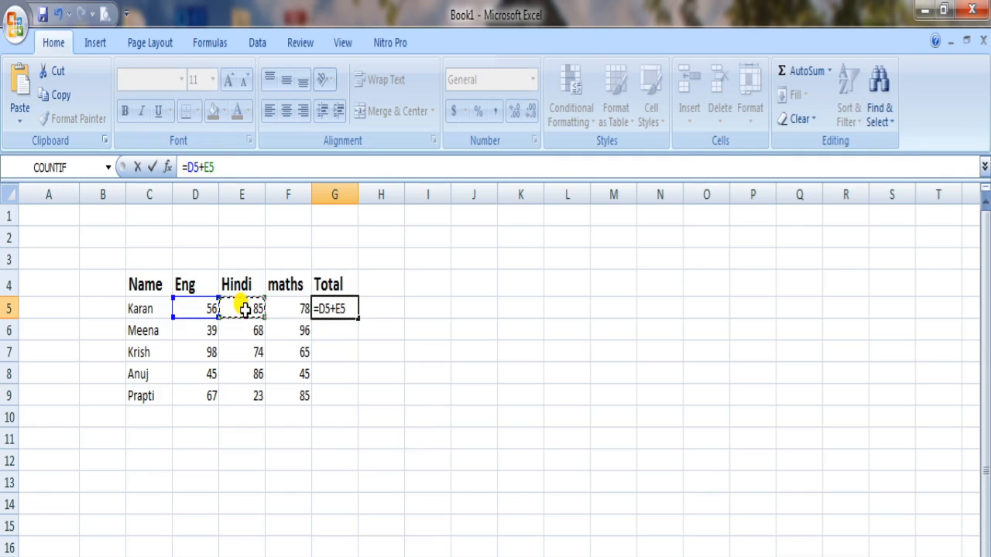
text(+)
click(295, 303)
key(Return)
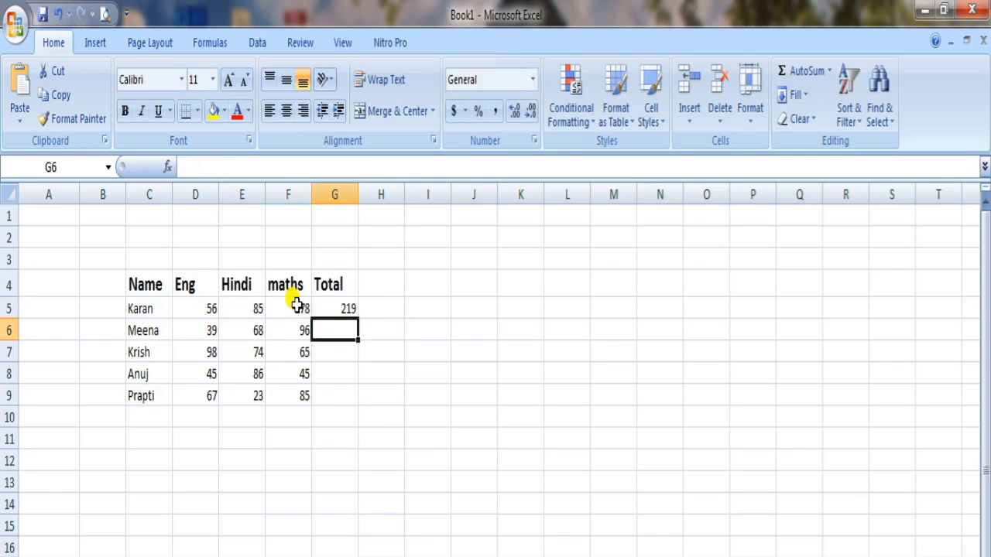
Step: Fill the addition formula from cell G5 down through G9
click(339, 304)
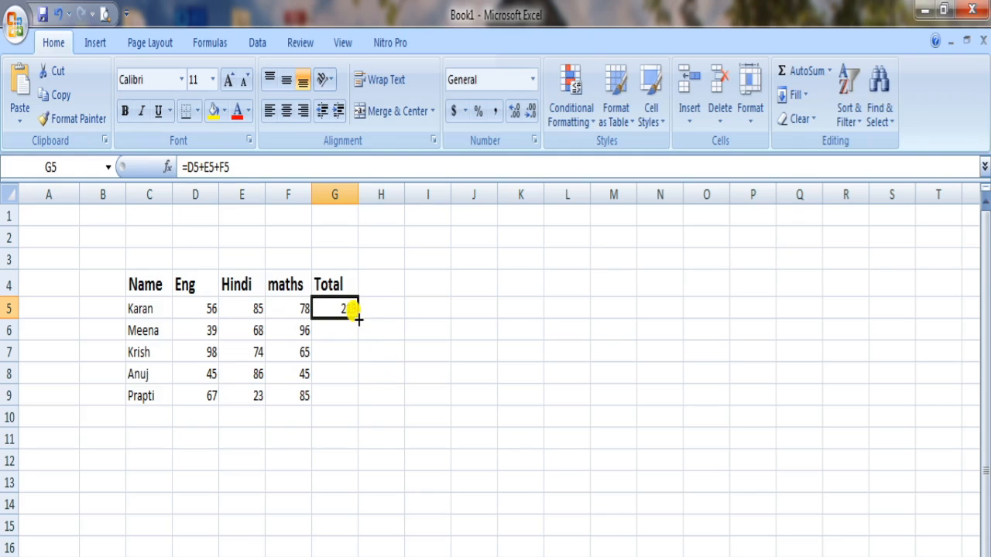
drag(358, 319, 356, 402)
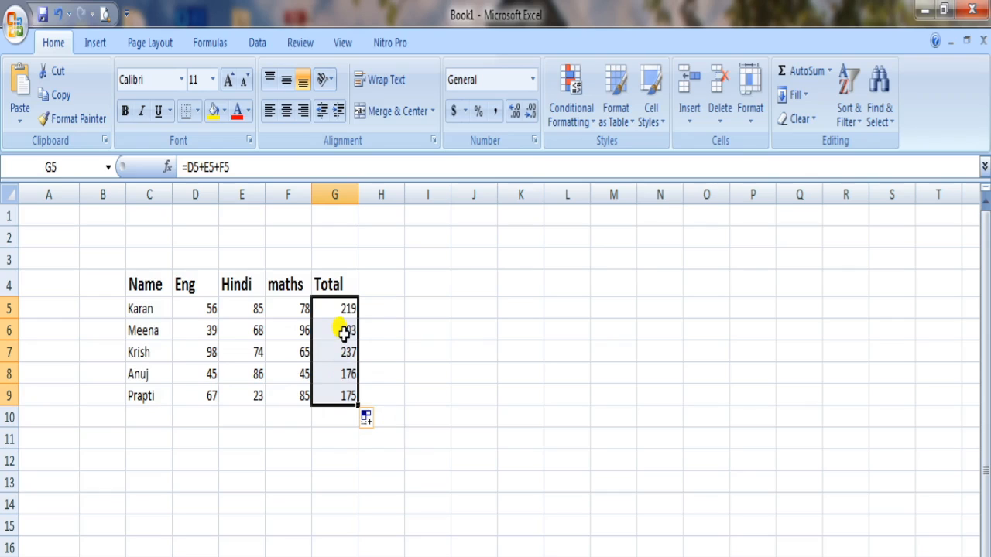
click(380, 311)
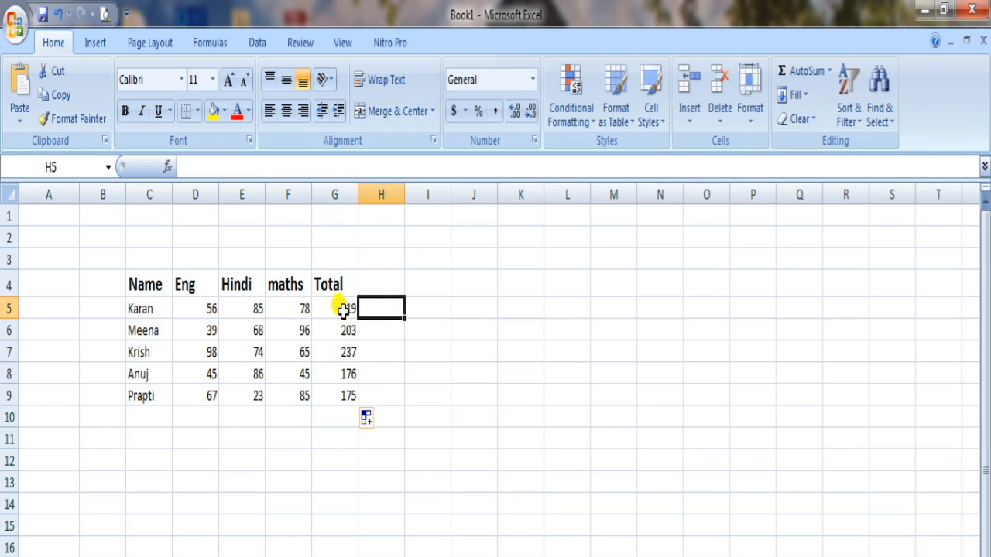
Step: Clear cells G5 to G9 in the Total column and enter the multiplication formula =D5*E5*F5 in G5
drag(343, 309, 344, 389)
key(Delete)
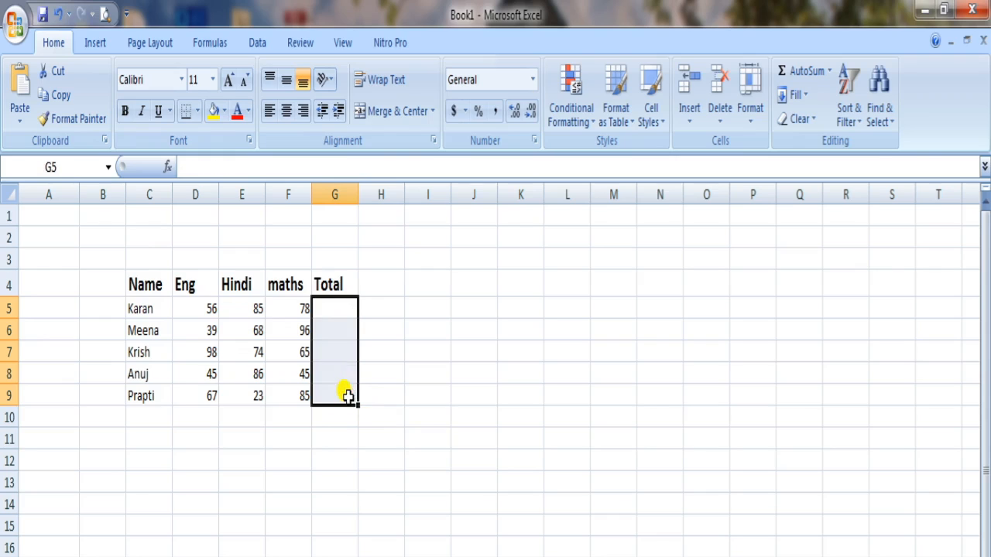
click(340, 311)
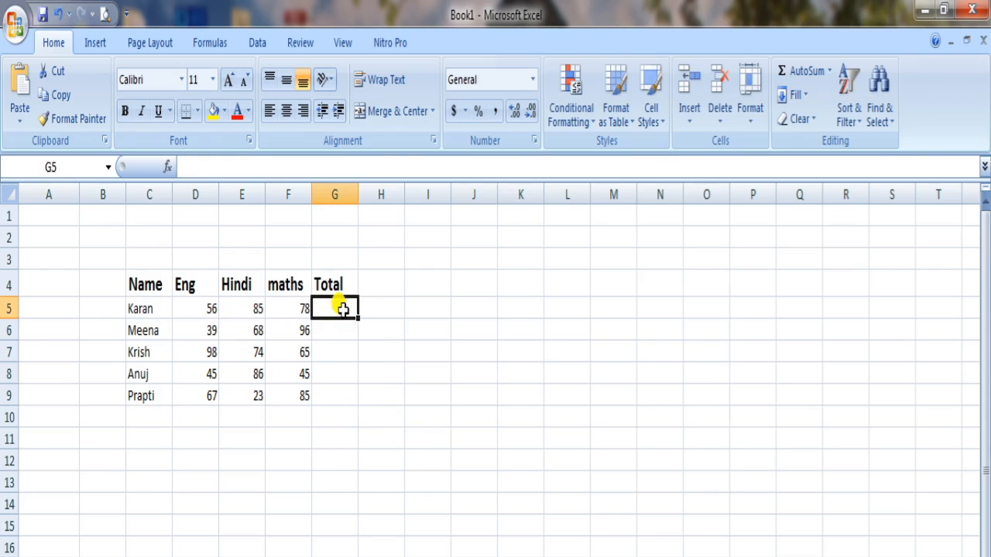
click(218, 167)
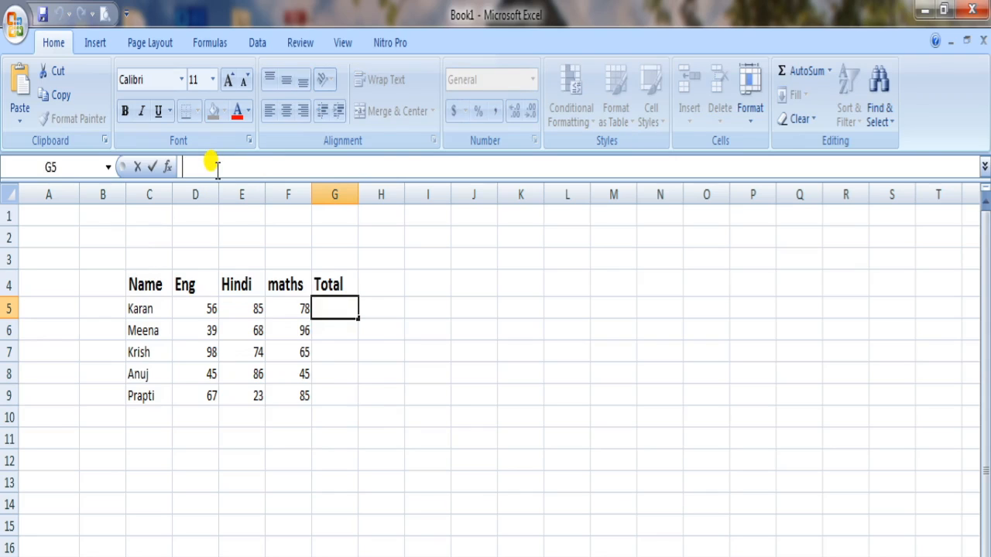
text(=)
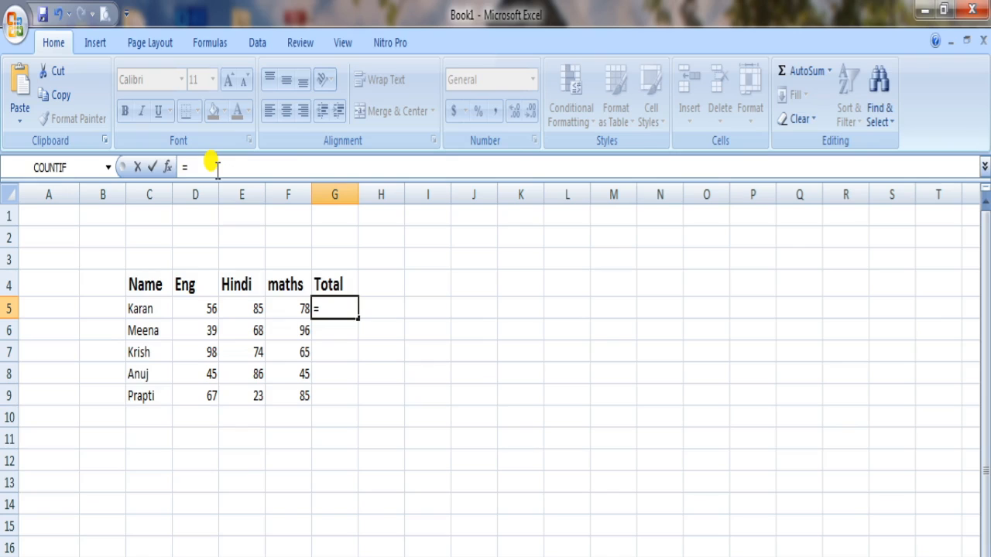
click(209, 306)
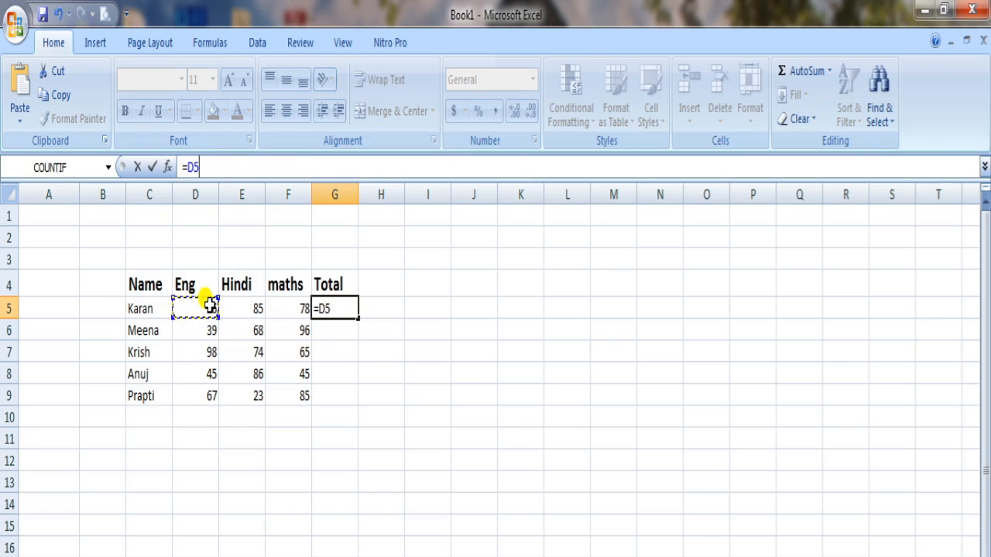
text(*)
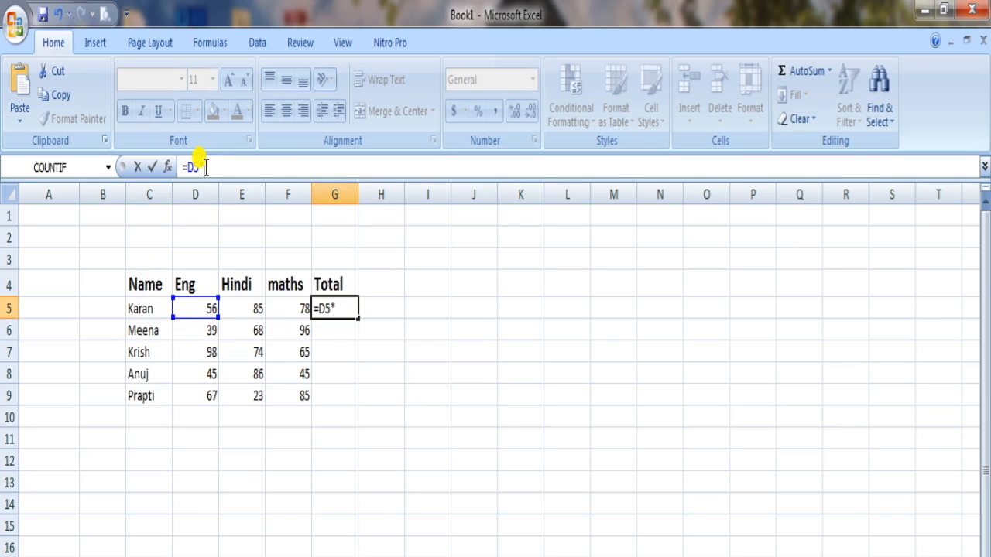
click(258, 308)
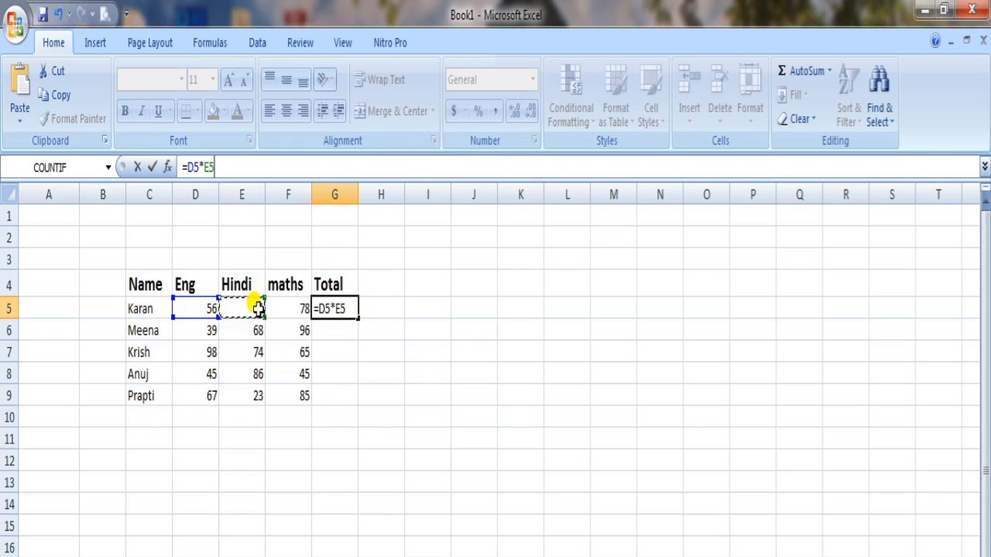
text(*)
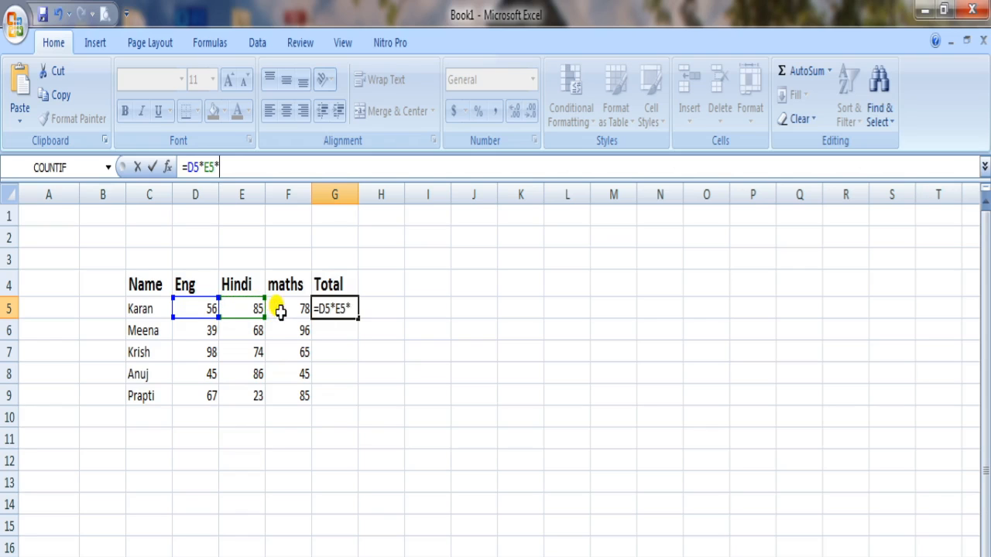
click(280, 309)
key(Return)
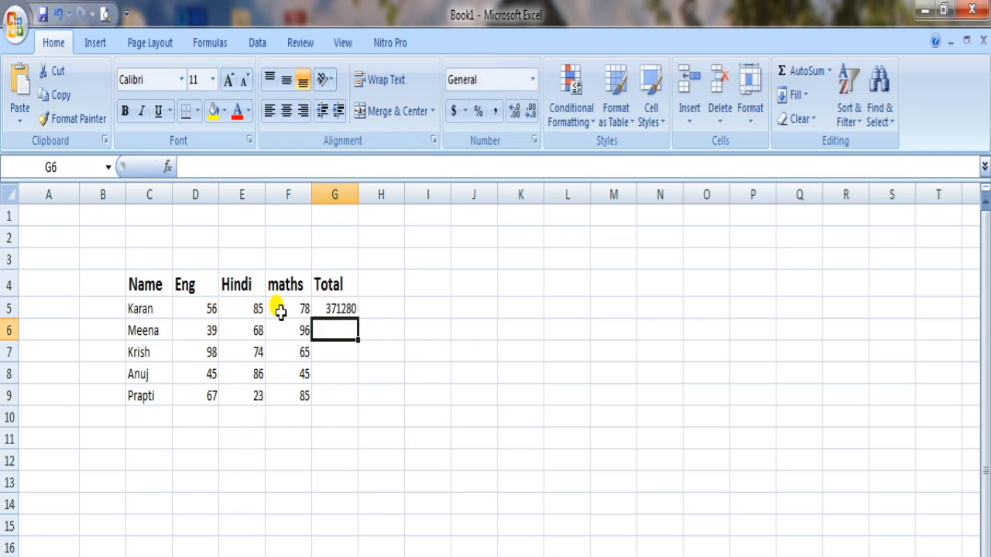
Step: Fill the multiplication formula from cell G5 down through G9 for the remaining students
click(339, 306)
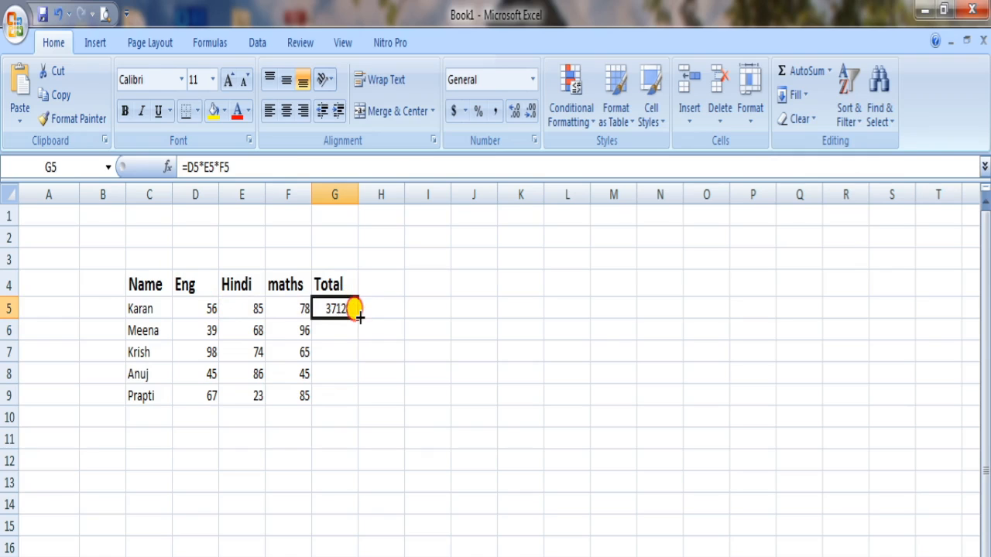
drag(358, 316, 359, 402)
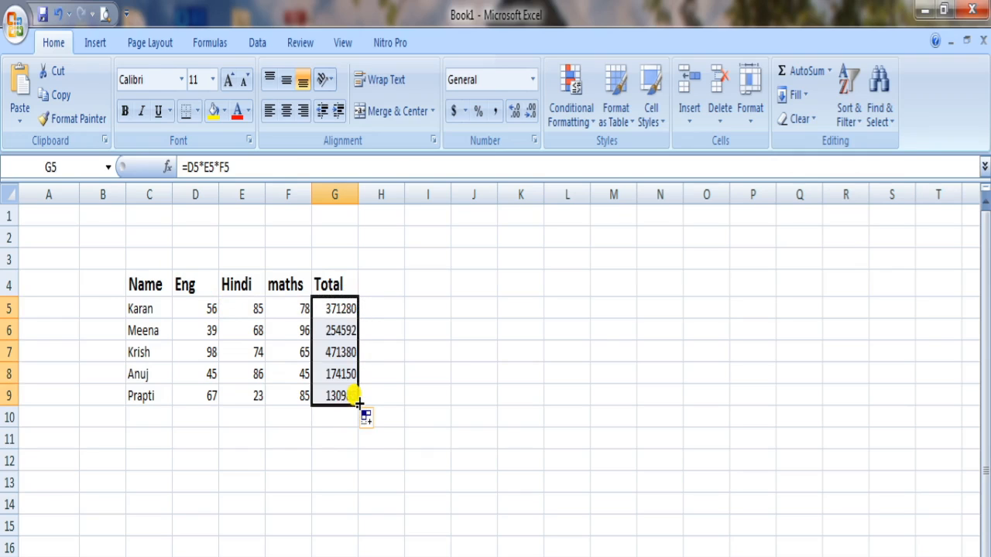
click(239, 459)
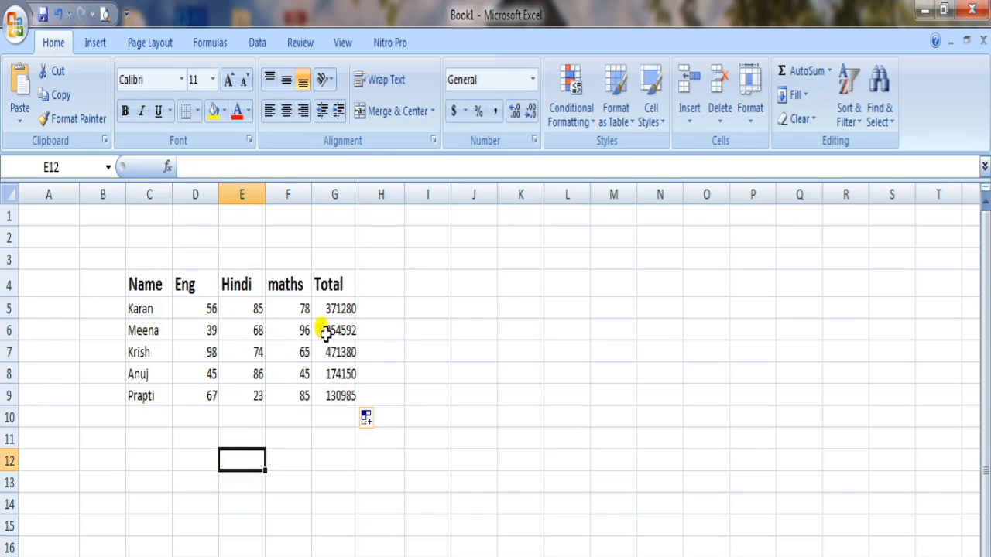
Step: Change the second student's Hindi score in cell E6 to 0
click(249, 329)
text(0)
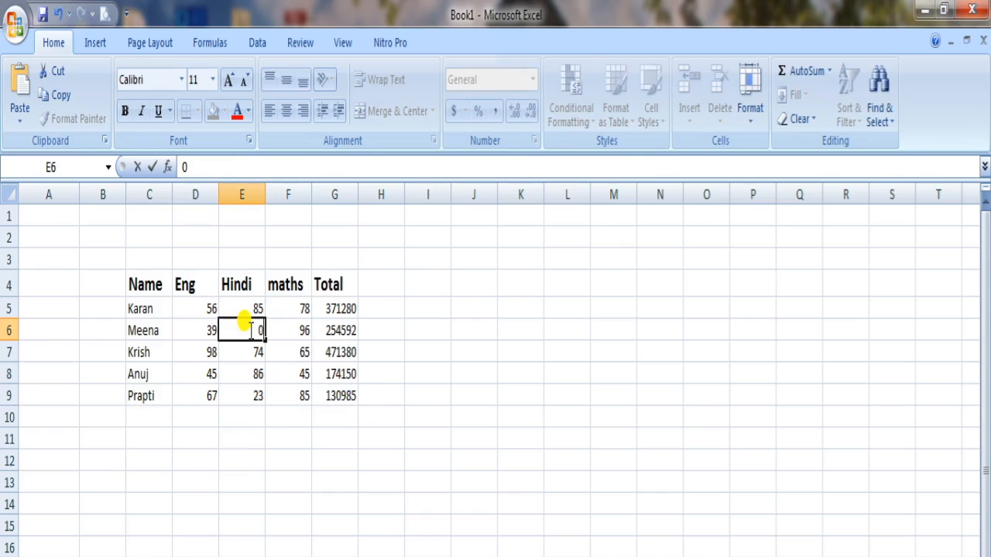
click(254, 419)
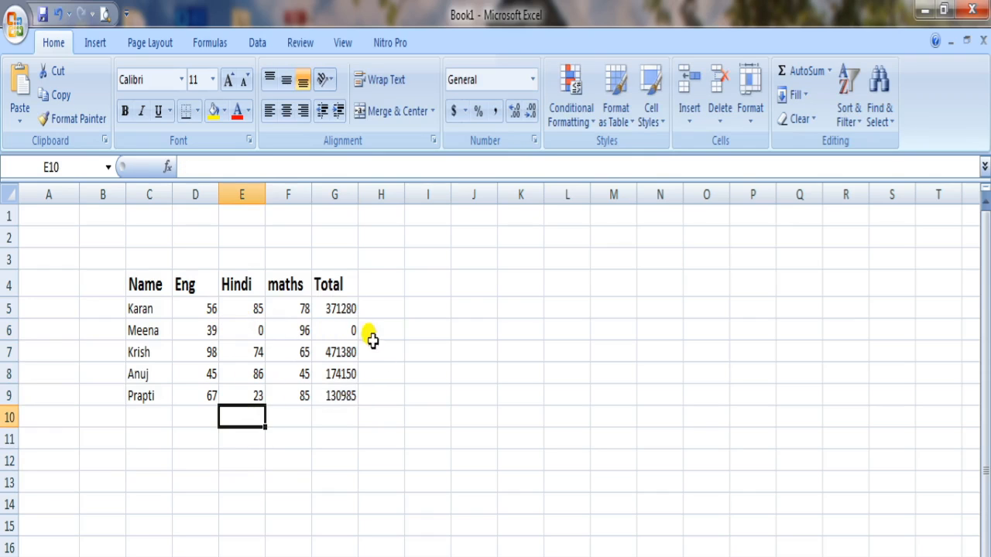
Step: Set the second student's Hindi score in cell E6 to 10
click(256, 333)
text(1)
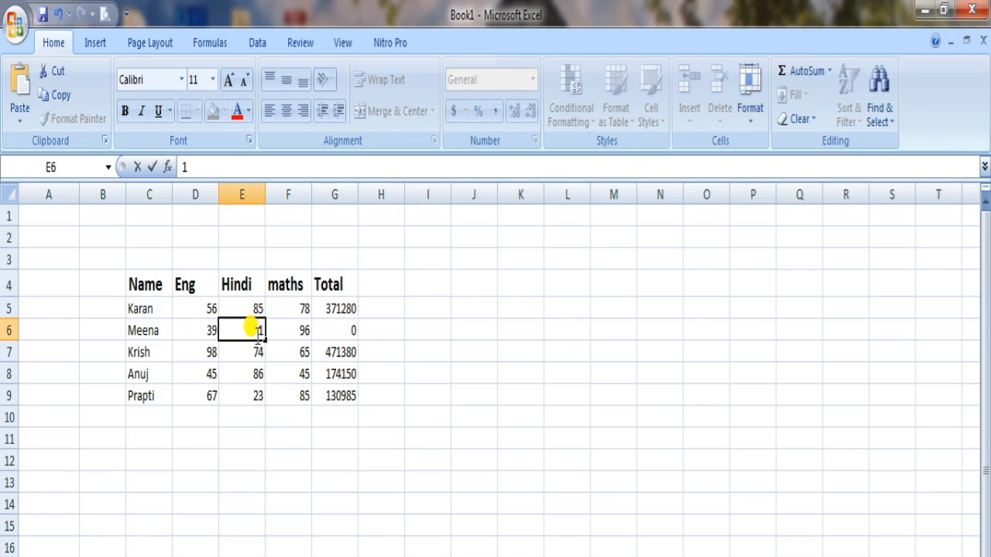
text(0)
click(257, 502)
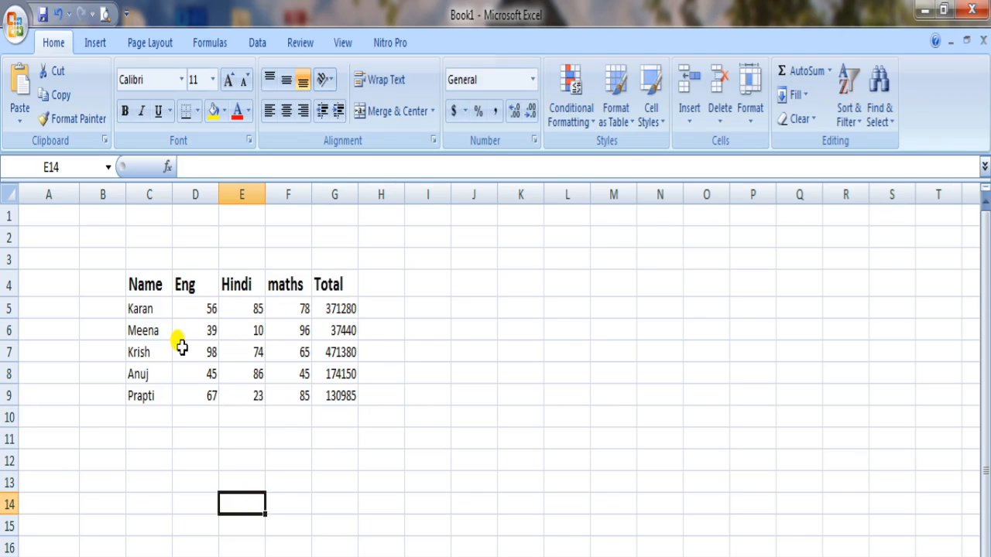
Step: Set the second student's Eng score in D6 to 2 and maths score in F6 to 1
click(202, 329)
text(2)
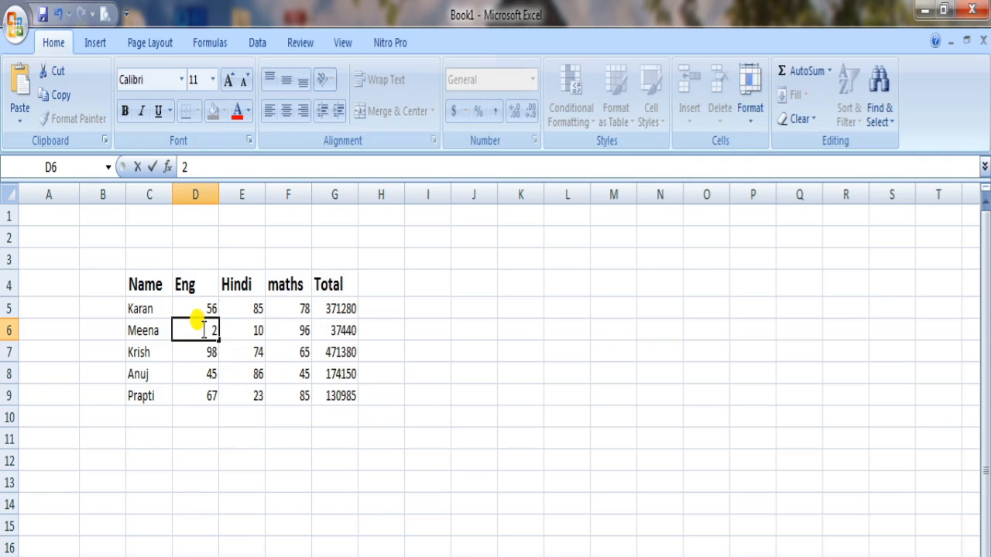
click(291, 331)
text(1)
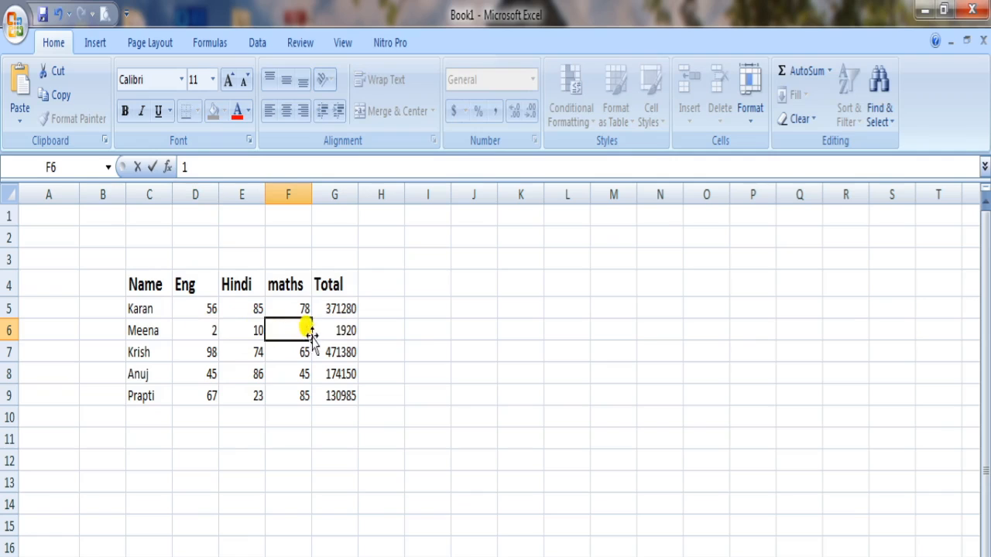
click(431, 335)
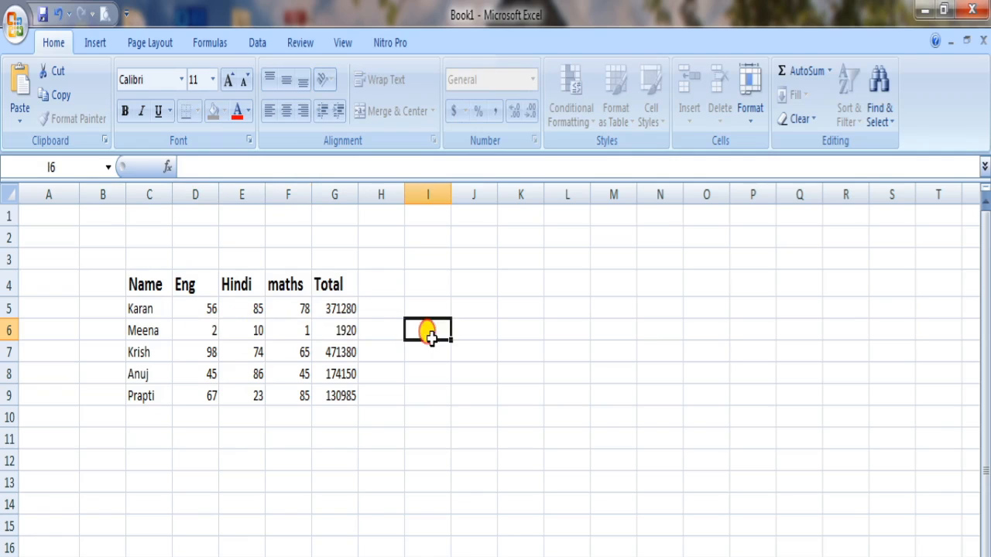
Step: Add the headings NUM1 in cell J4 and NUM2 in cell K4 for a second practice table
click(336, 330)
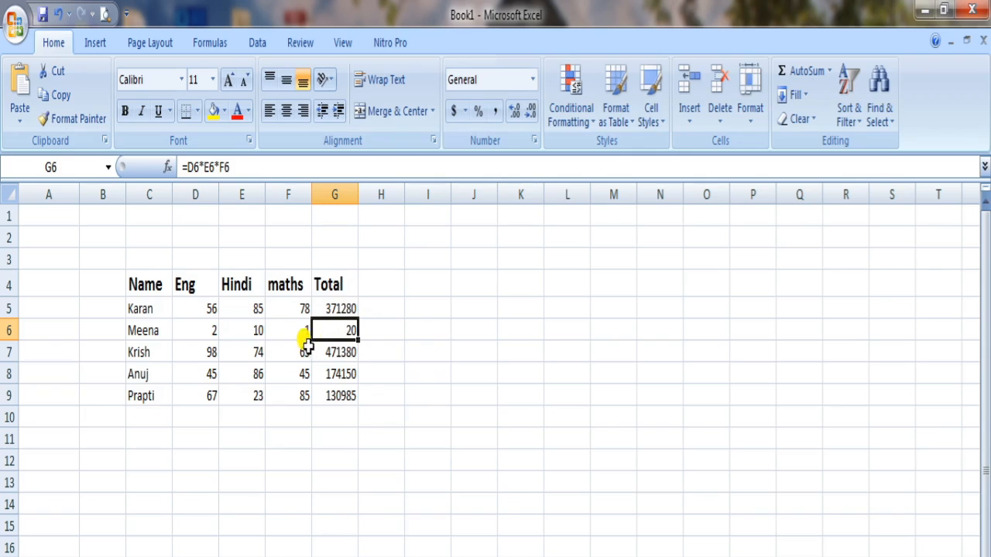
click(474, 279)
text(N)
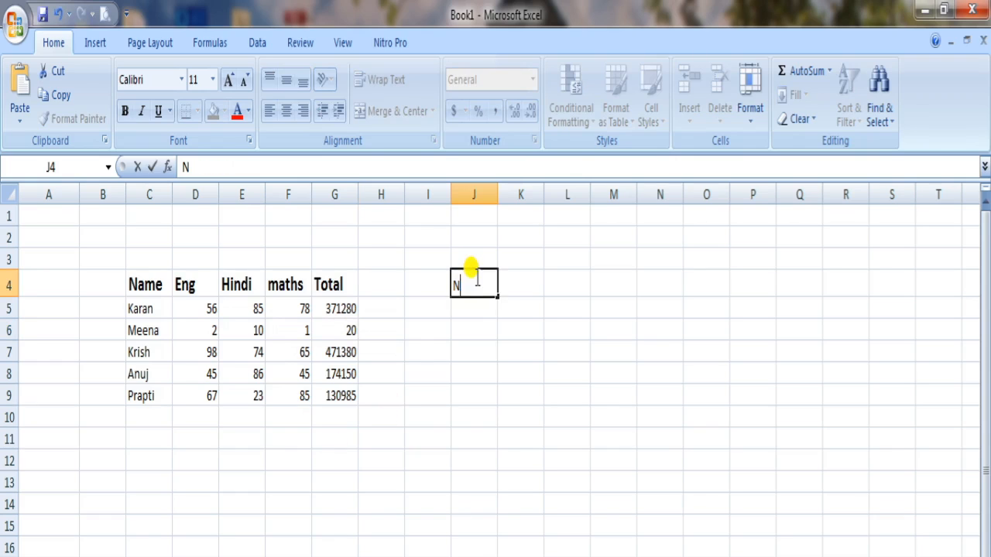
text(UM1)
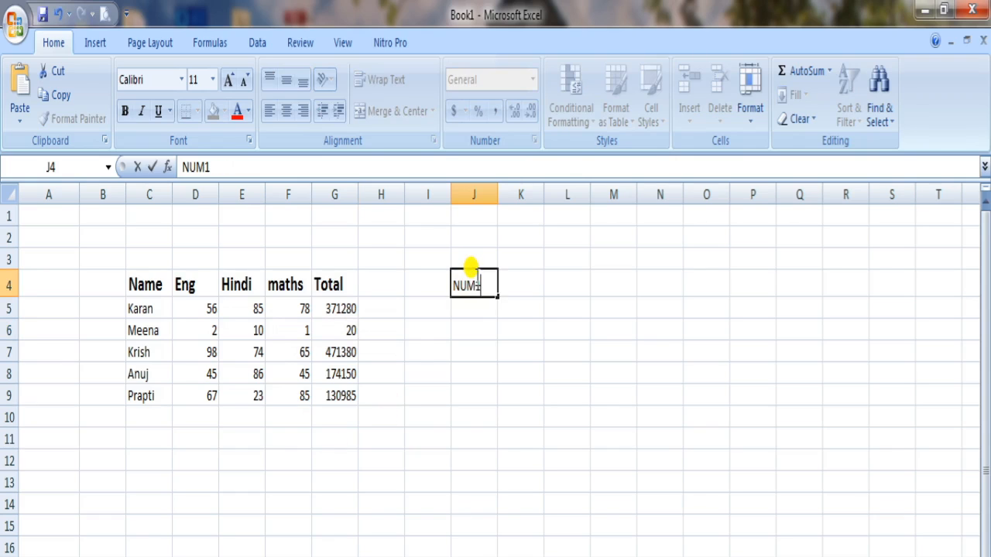
click(512, 286)
text(NUM2)
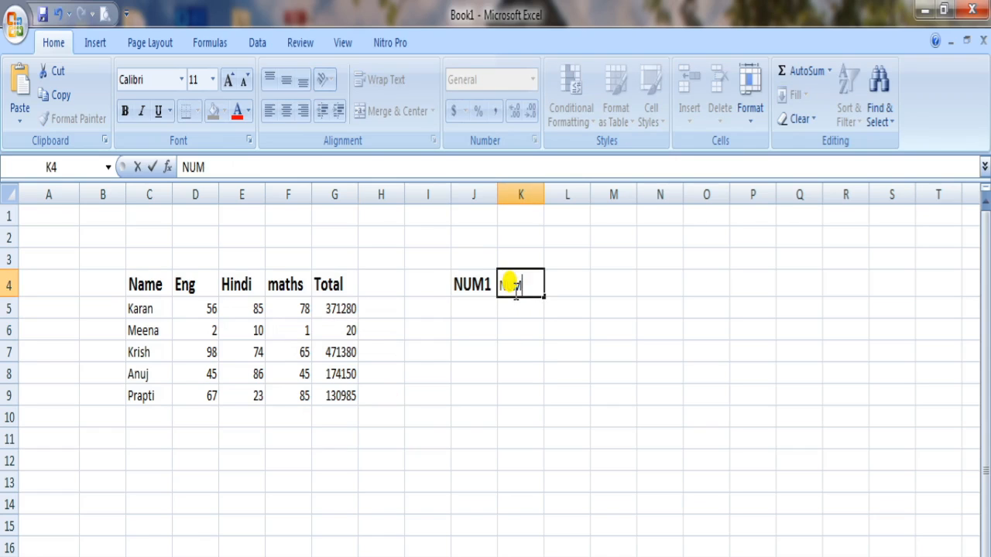
Step: Enter 100 under NUM1 in cell J5 and 30 under NUM2 in cell K5
click(477, 308)
text(100)
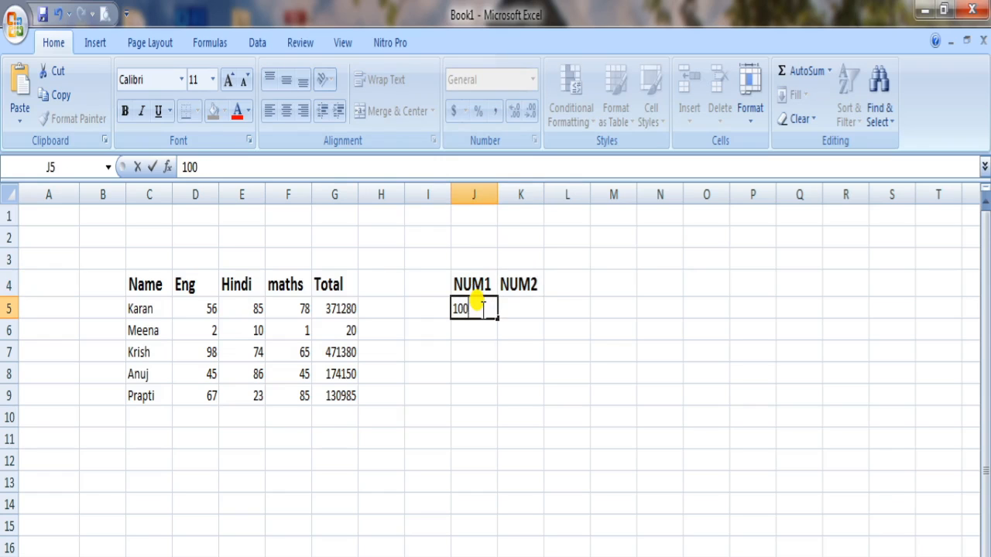
click(507, 309)
text(3)
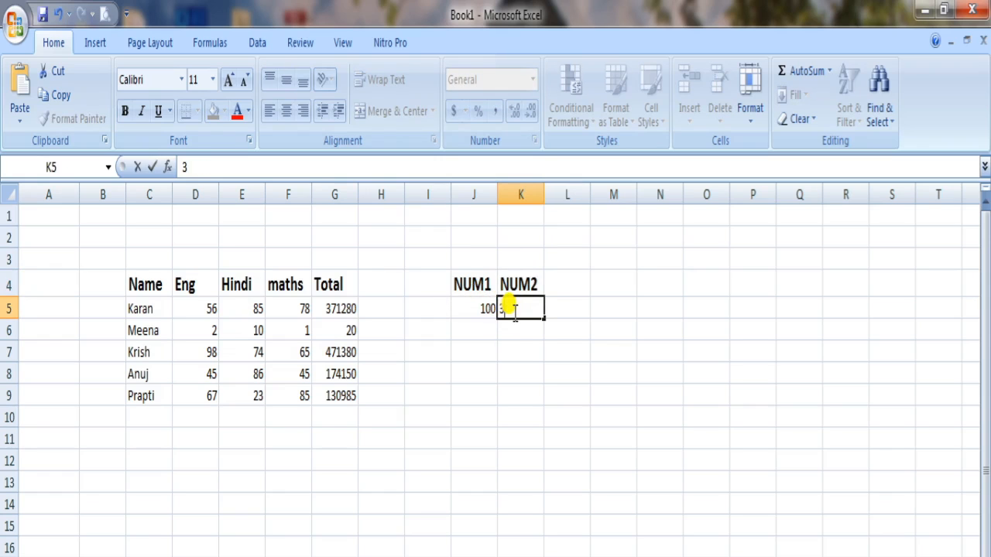
text(0)
click(561, 307)
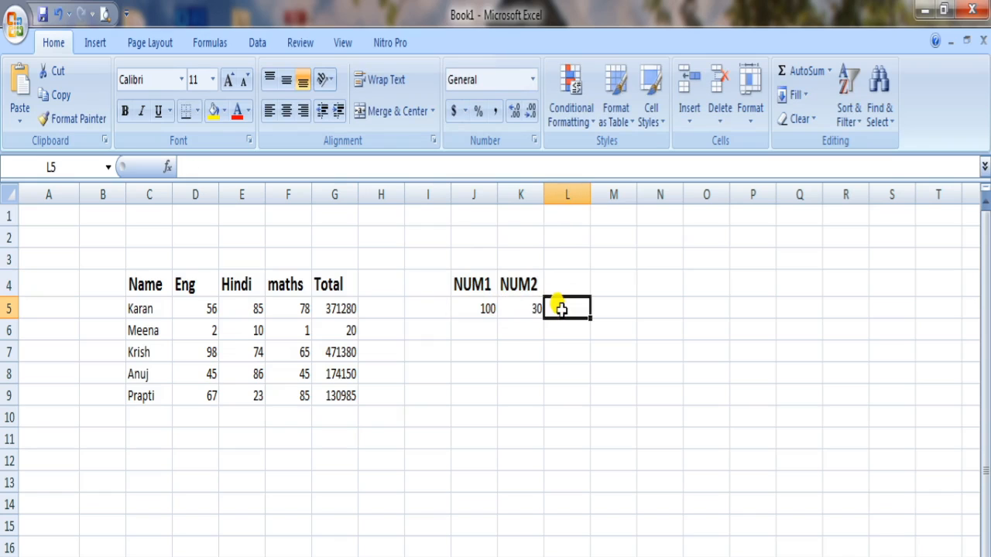
click(566, 392)
click(569, 308)
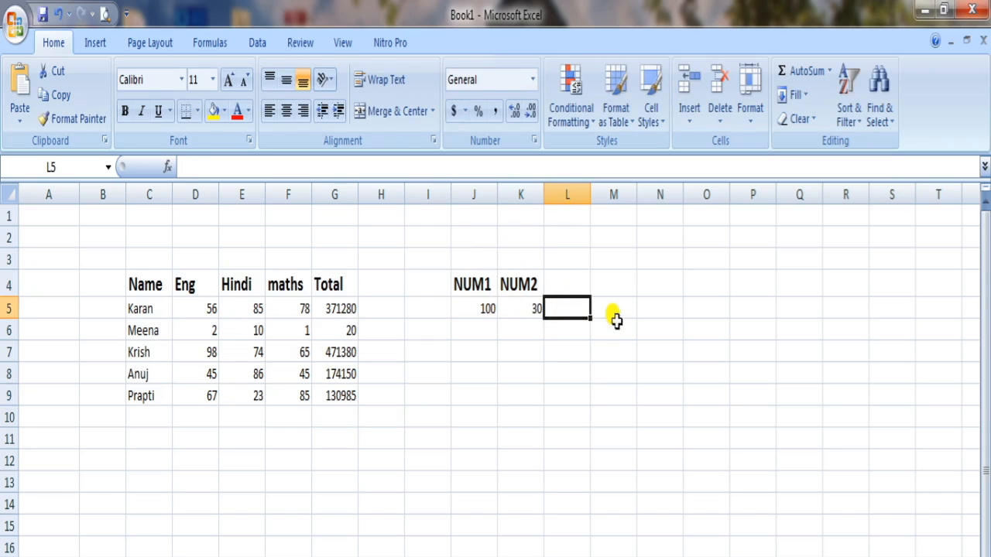
click(757, 236)
click(766, 462)
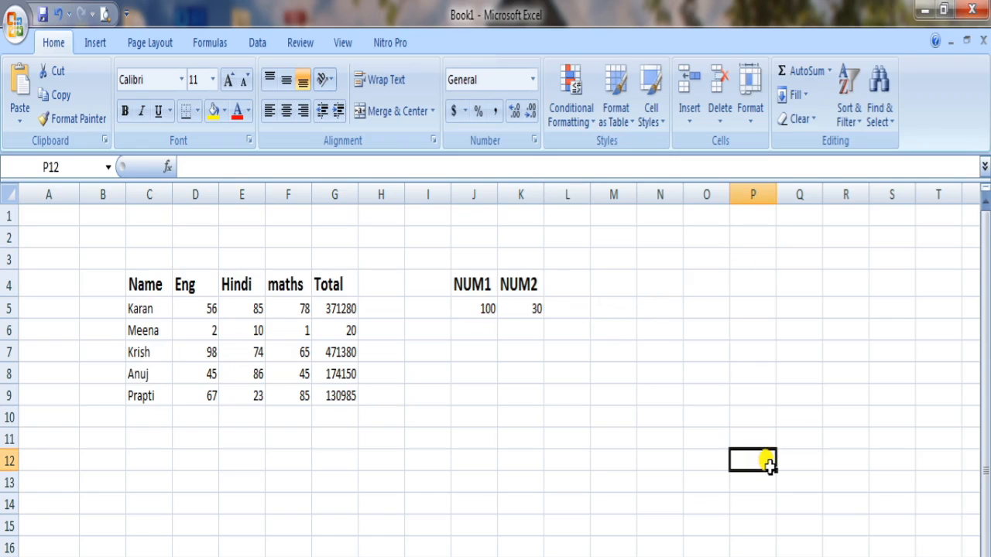
click(658, 438)
click(739, 311)
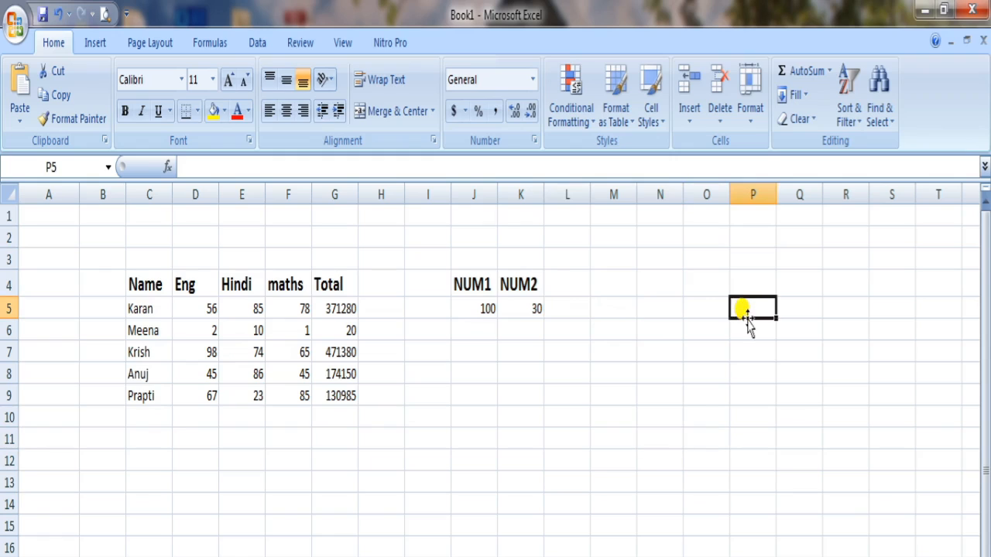
Step: Subtract NUM2 from NUM1 in the separate cell N10 with the formula =J5-K5
click(665, 418)
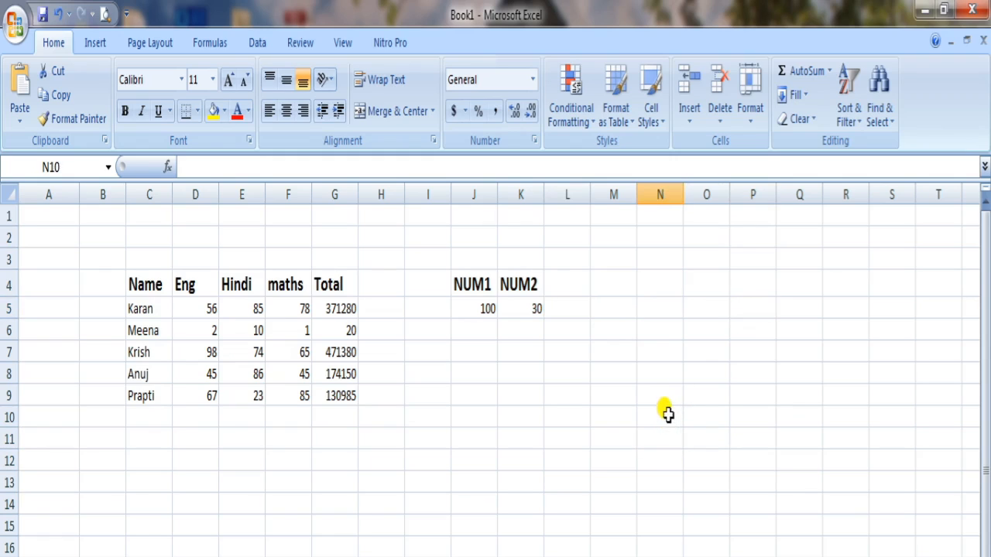
click(227, 165)
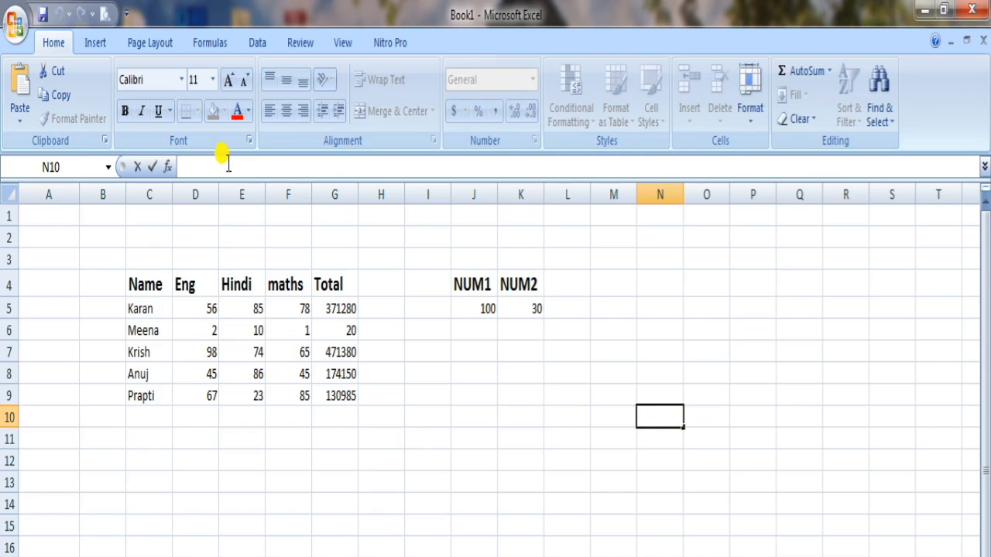
text(=)
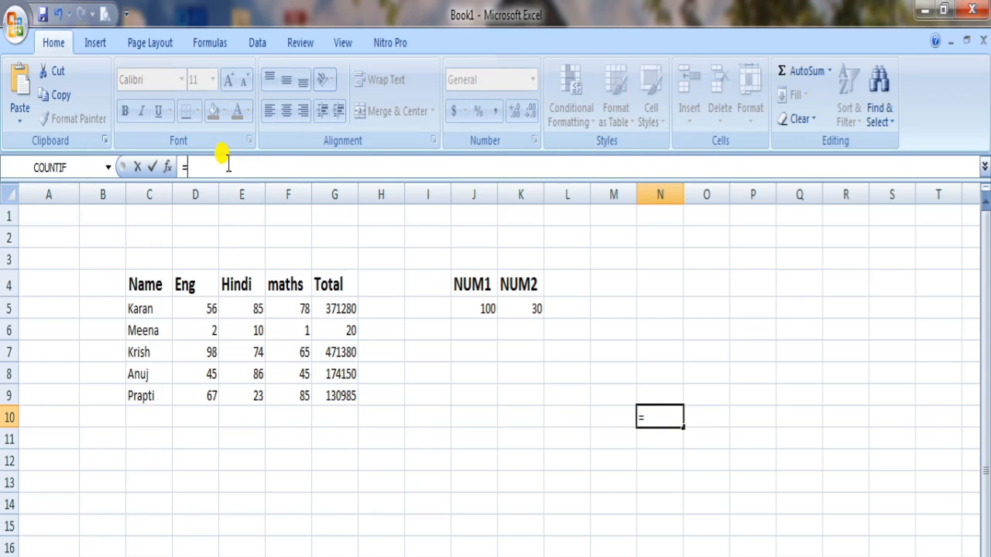
click(478, 308)
text(-)
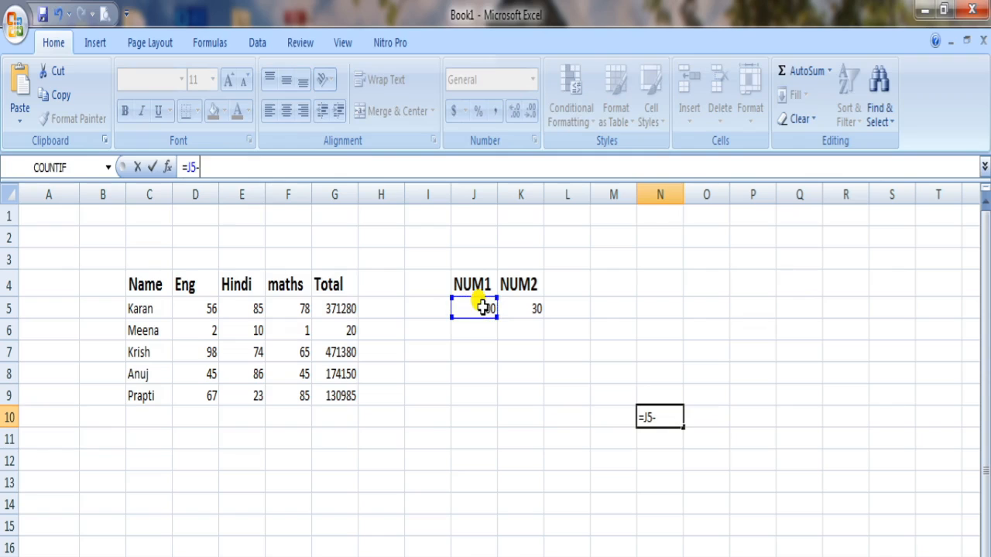
click(536, 307)
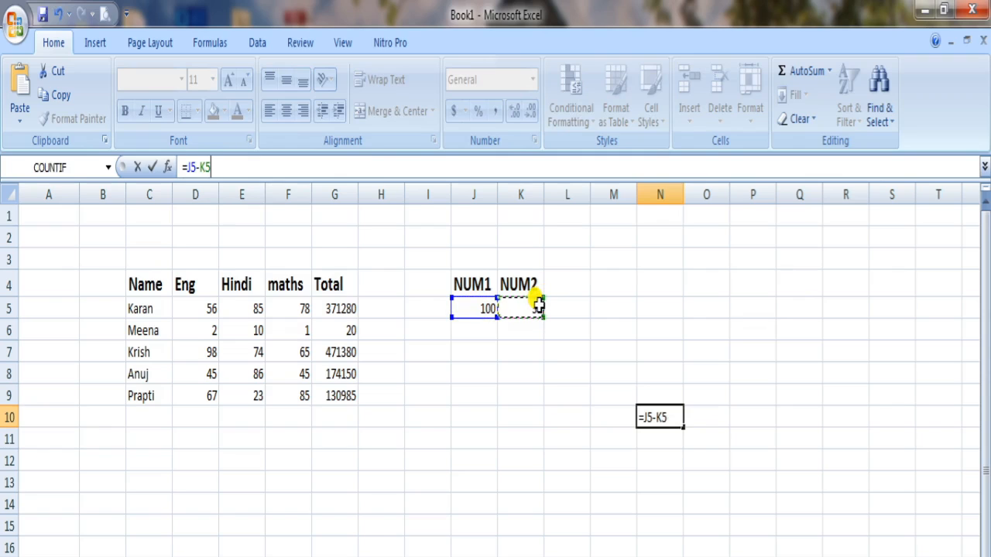
key(Return)
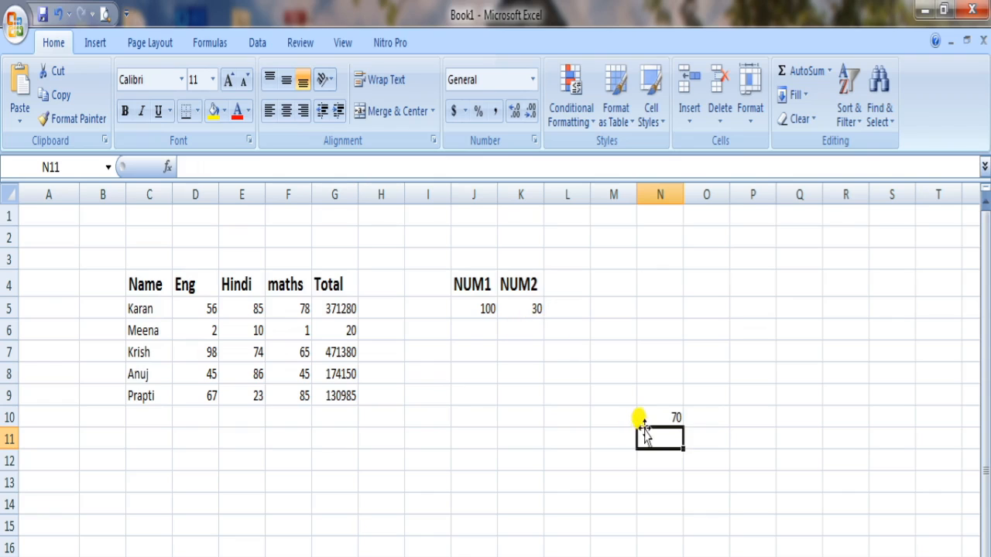
Step: Enter the subtraction formula =J5-K5 in cell L5, beside the two numbers
click(576, 307)
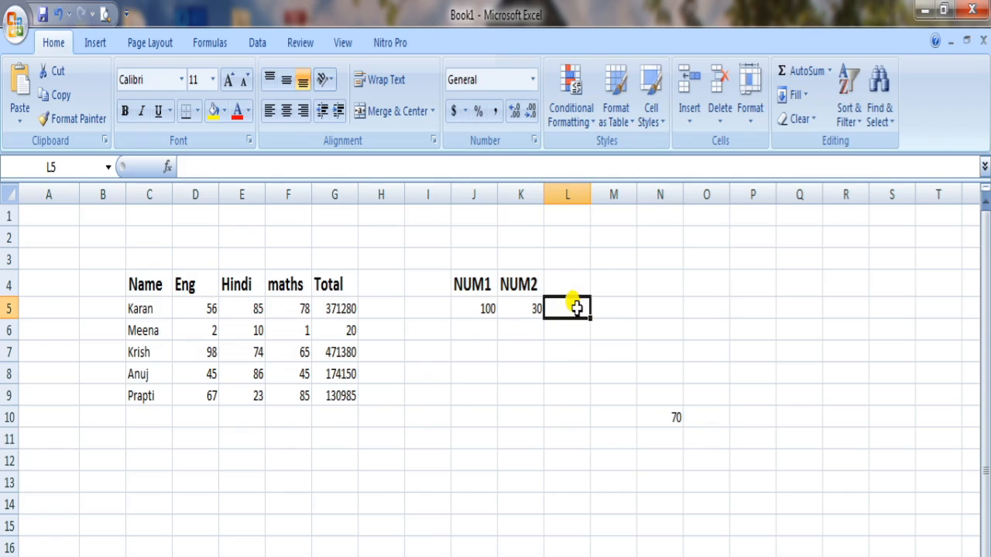
text(=)
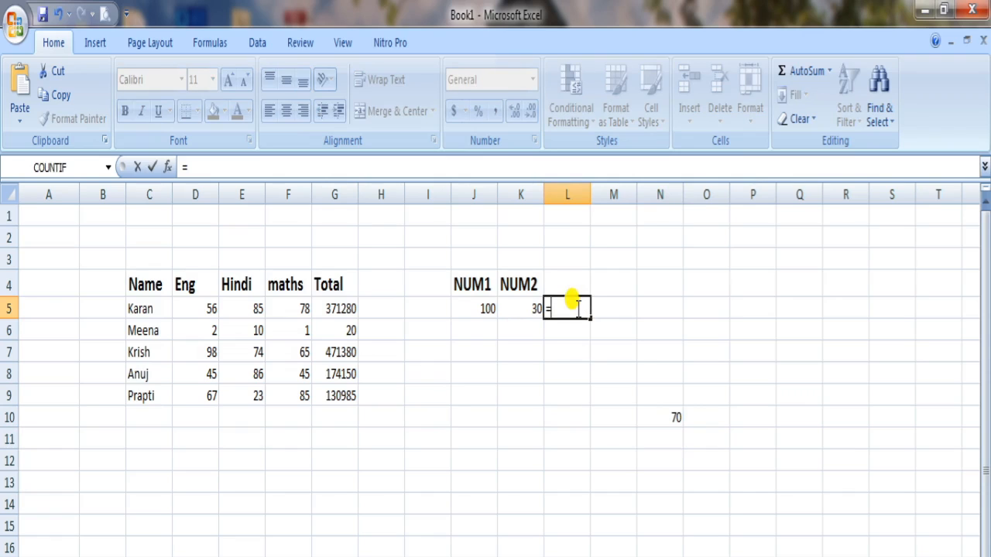
click(482, 310)
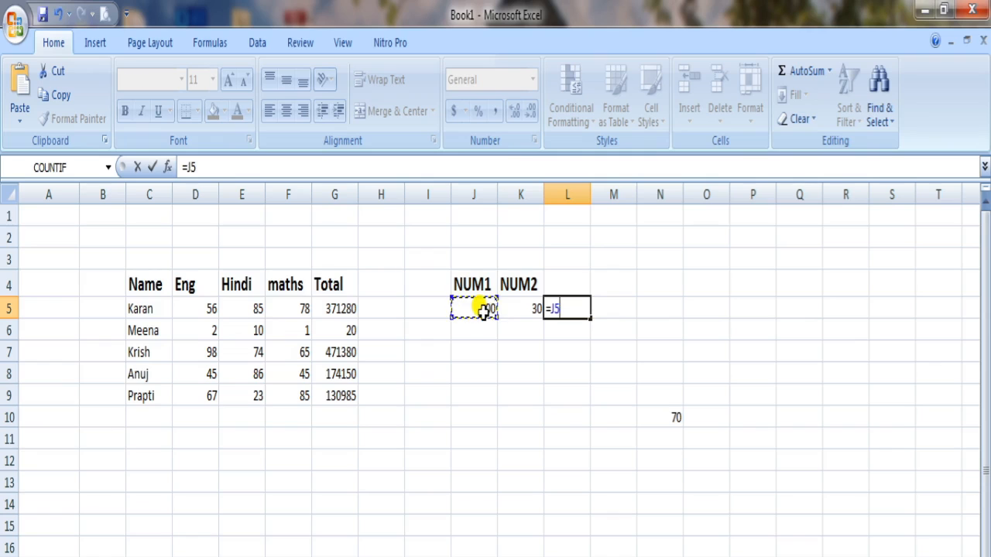
text(-)
click(518, 308)
key(Return)
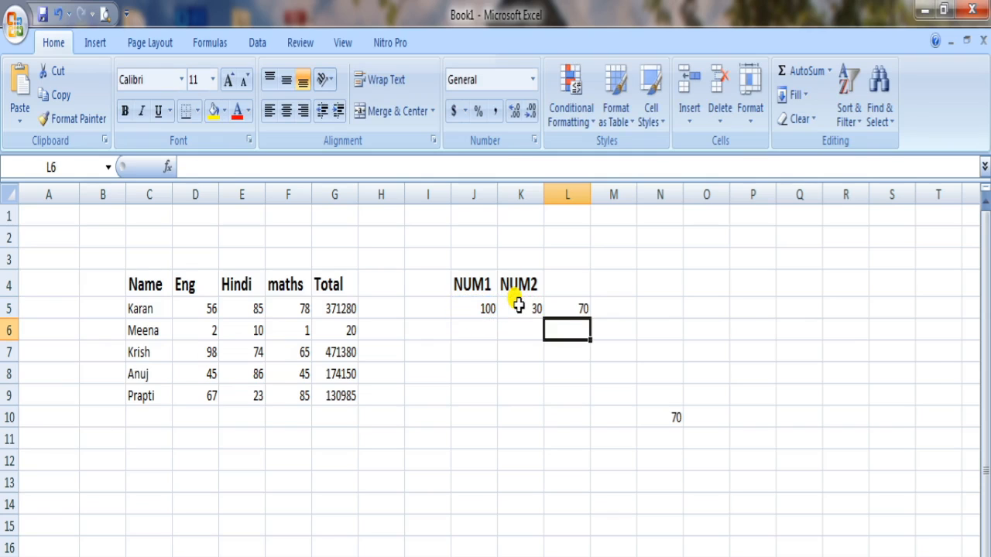
Step: Enter 50 under NUM1 in cell J6 and 2 under NUM2 in cell K6
click(491, 329)
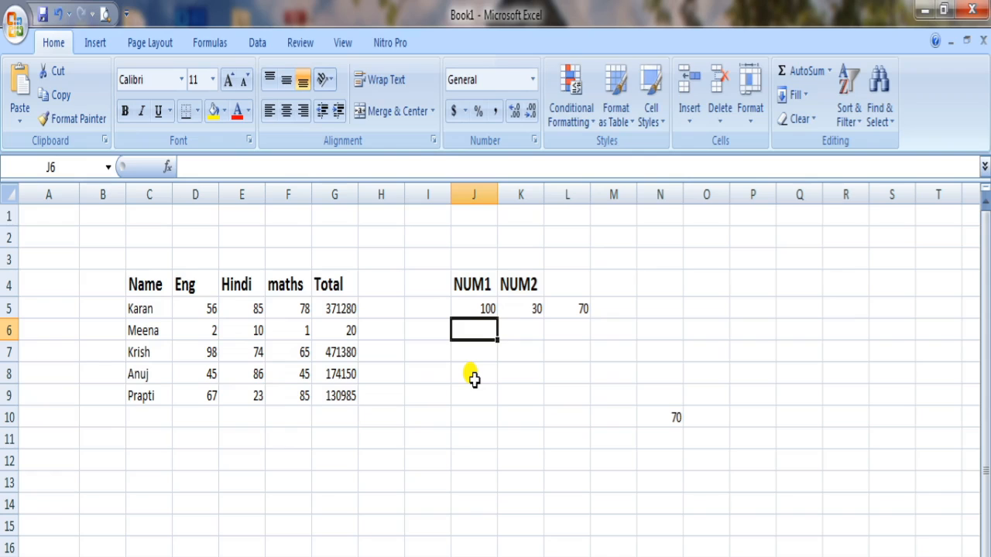
text(50)
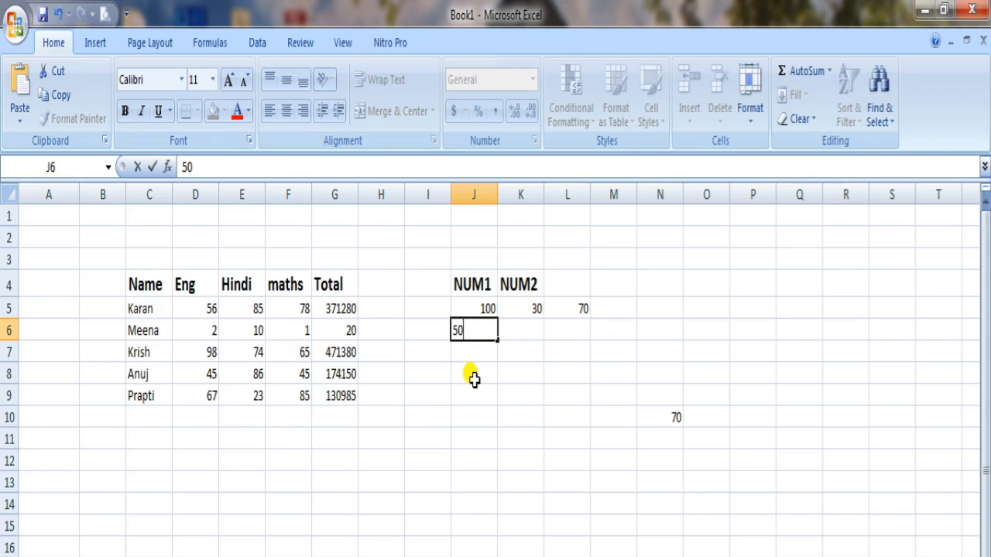
click(522, 327)
text(2)
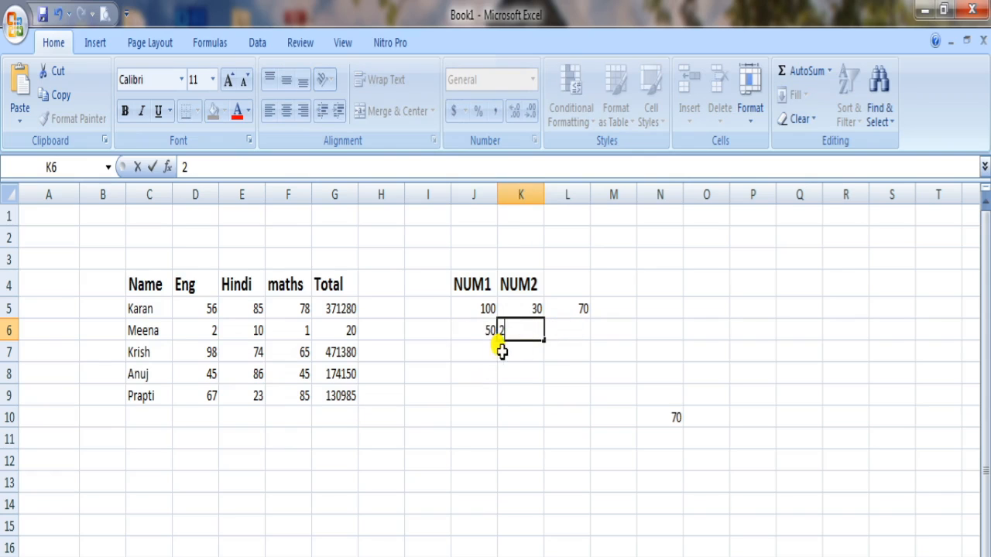
Step: Divide the second row's NUM1 by its NUM2 in cell L6 with the formula =J6/K6
click(577, 329)
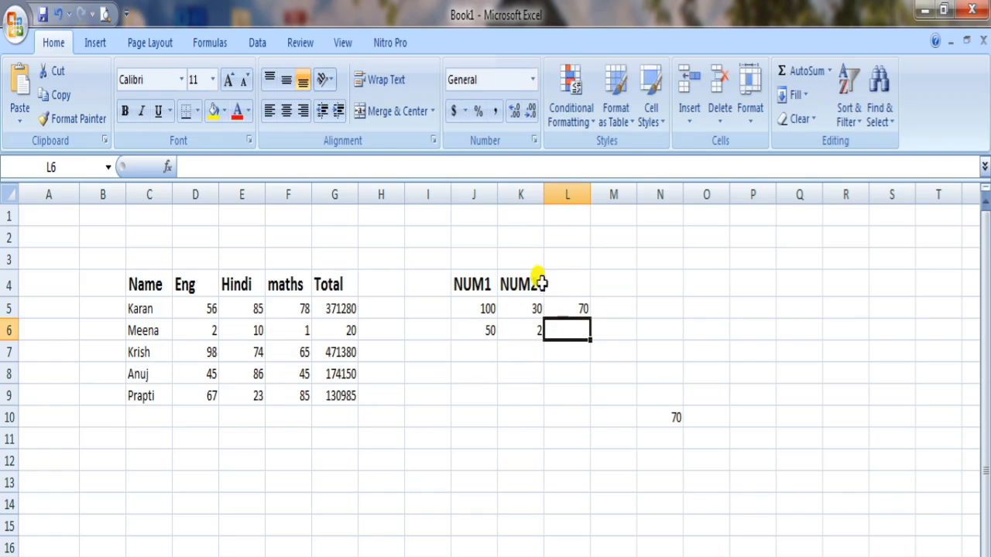
click(209, 161)
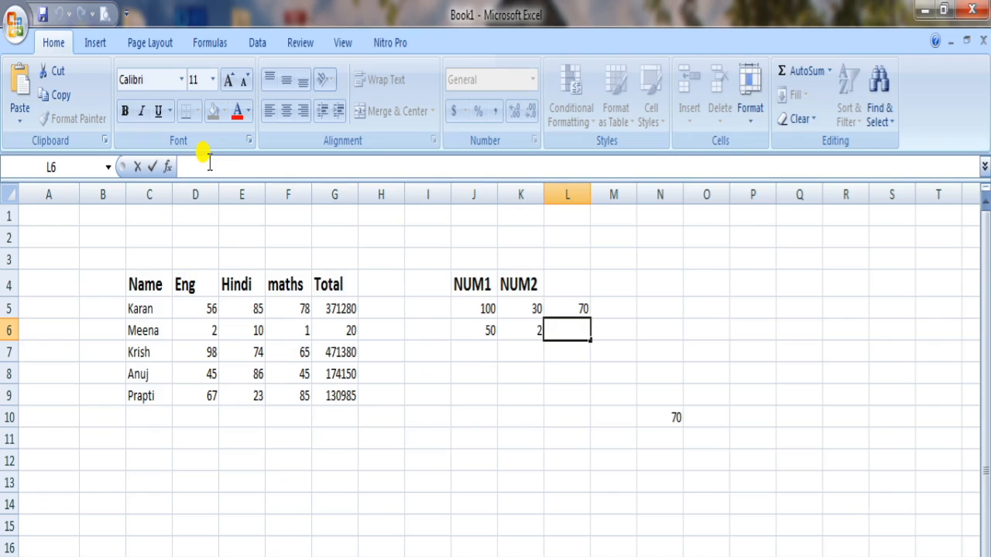
text(=)
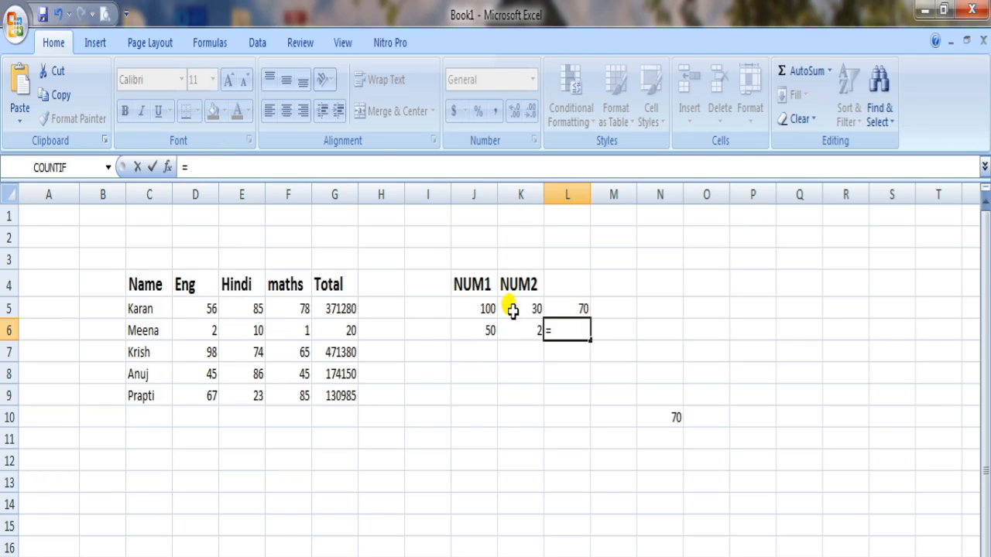
click(486, 330)
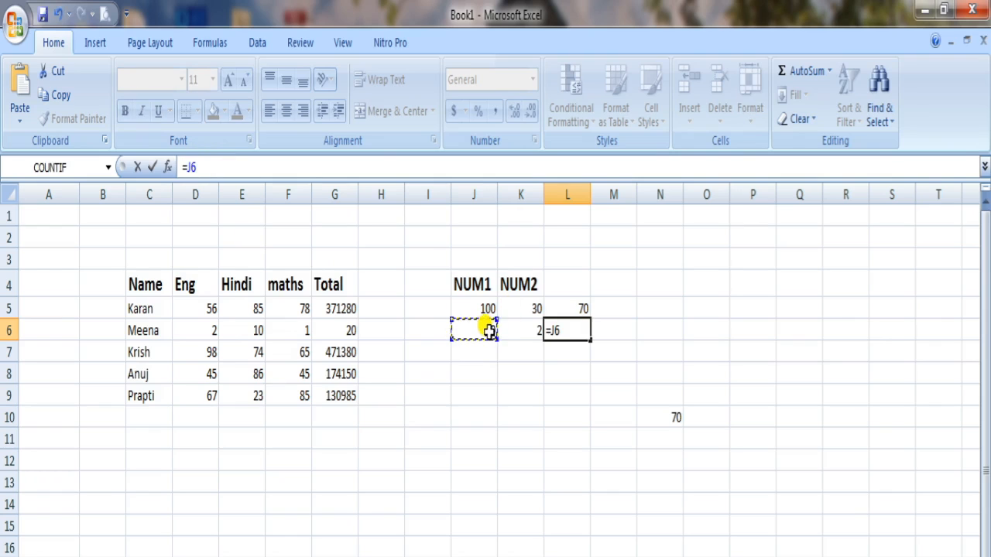
text(/)
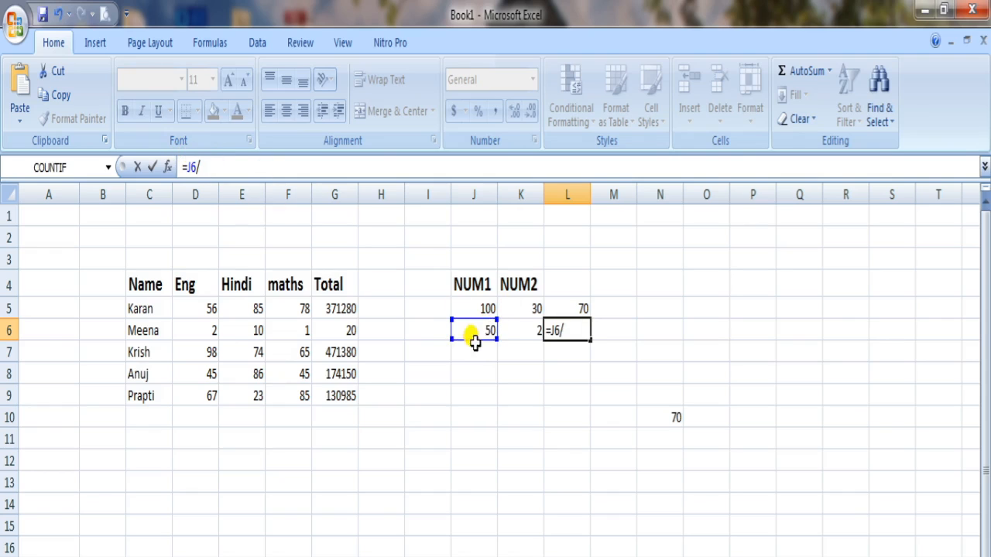
click(520, 331)
key(Return)
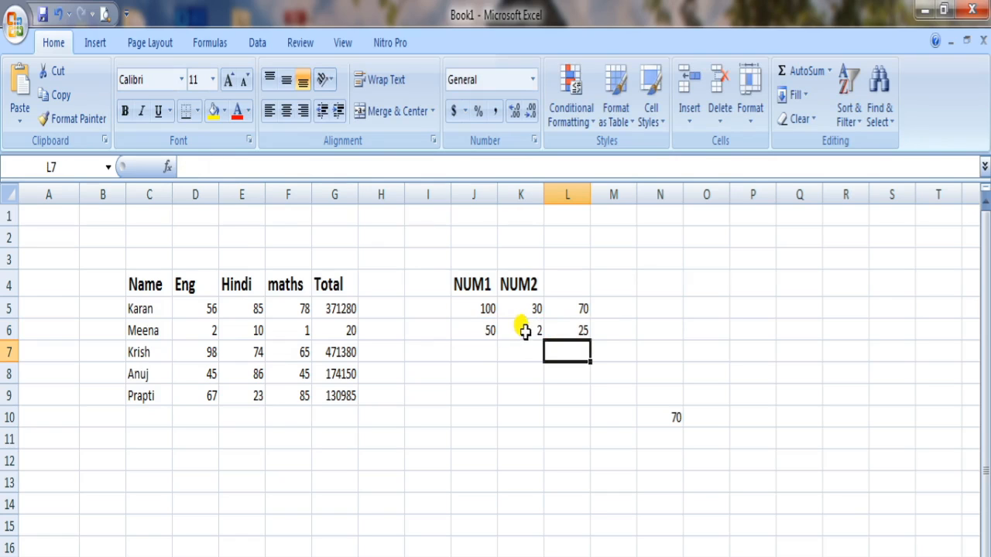
Step: Change the dividend in cell L6's division formula so that it reads =J5/K6
click(574, 331)
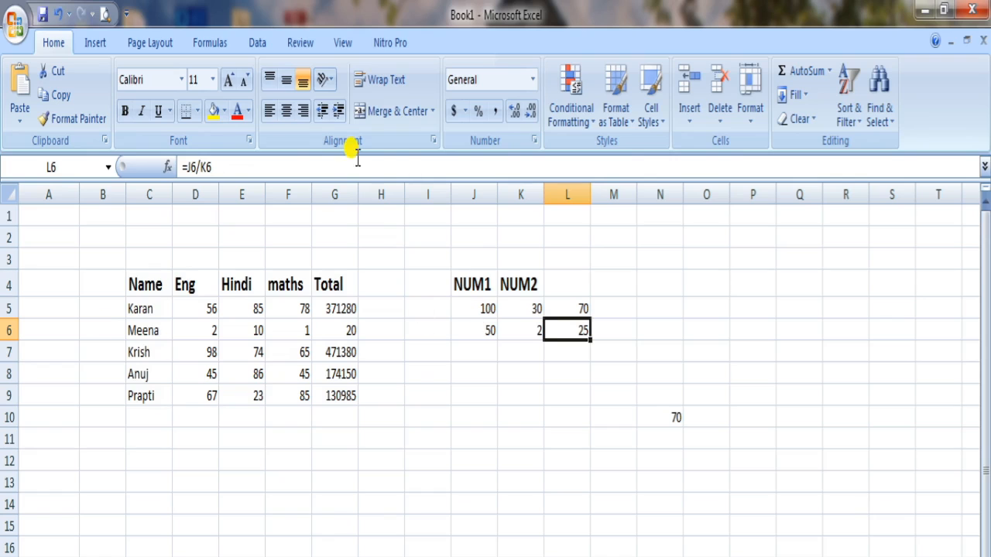
click(196, 167)
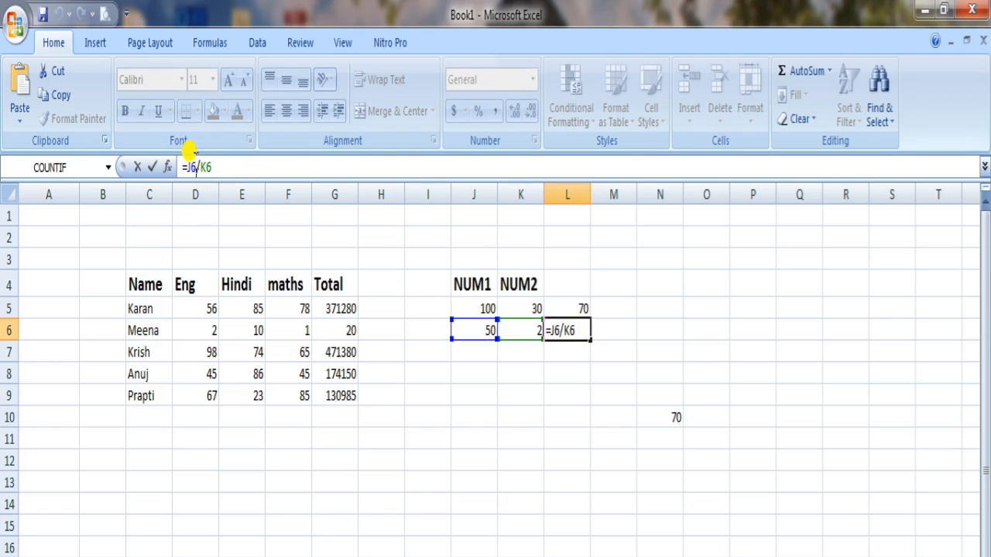
key(BackSpace)
text(5)
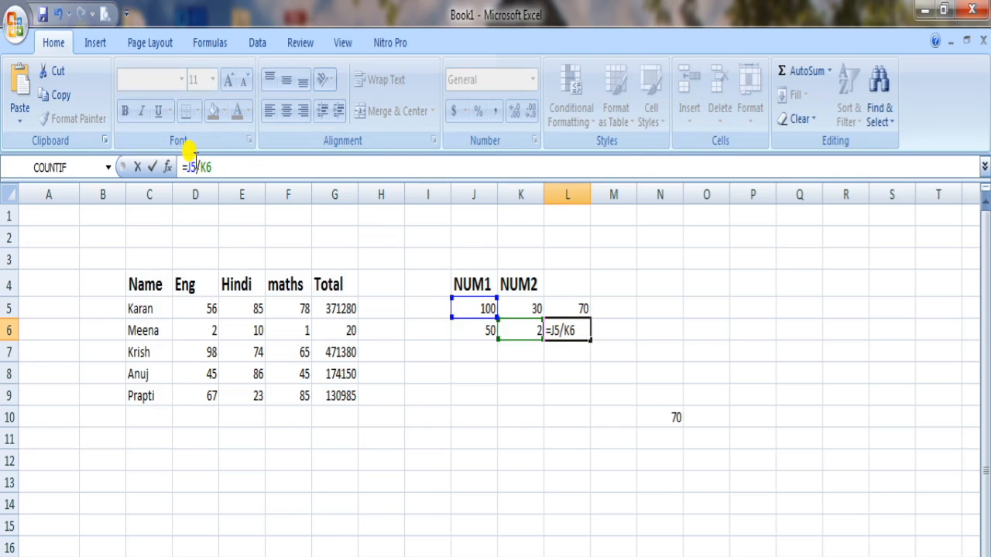
key(Return)
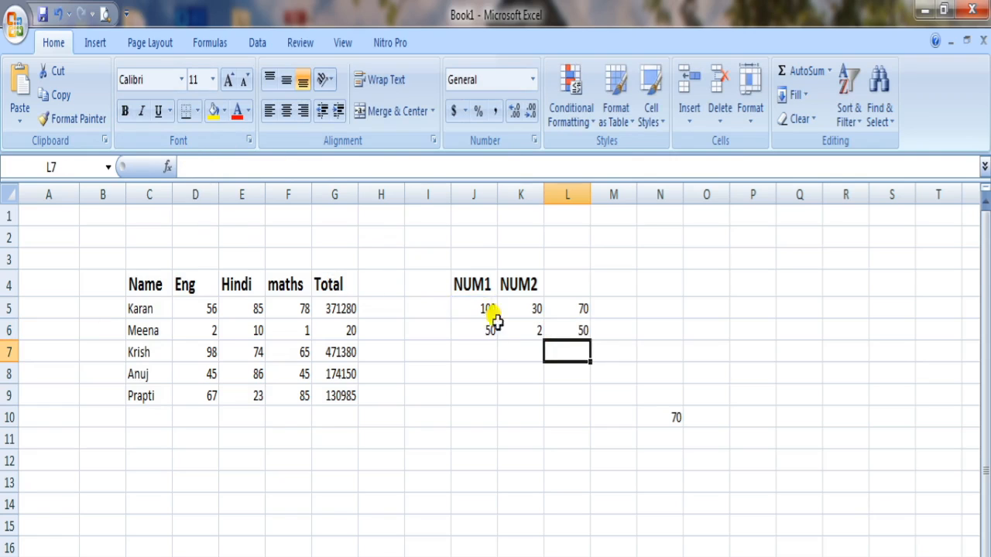
click(536, 332)
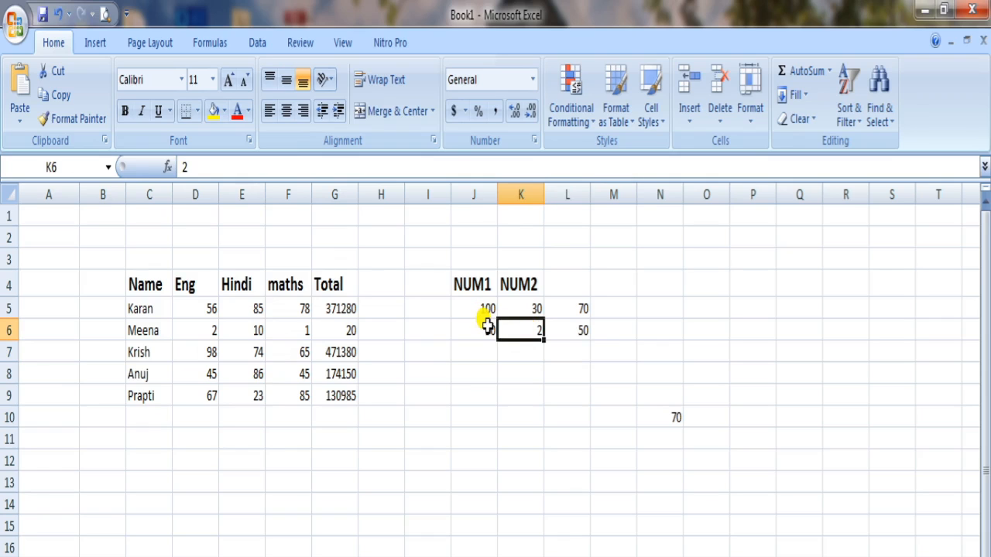
click(564, 325)
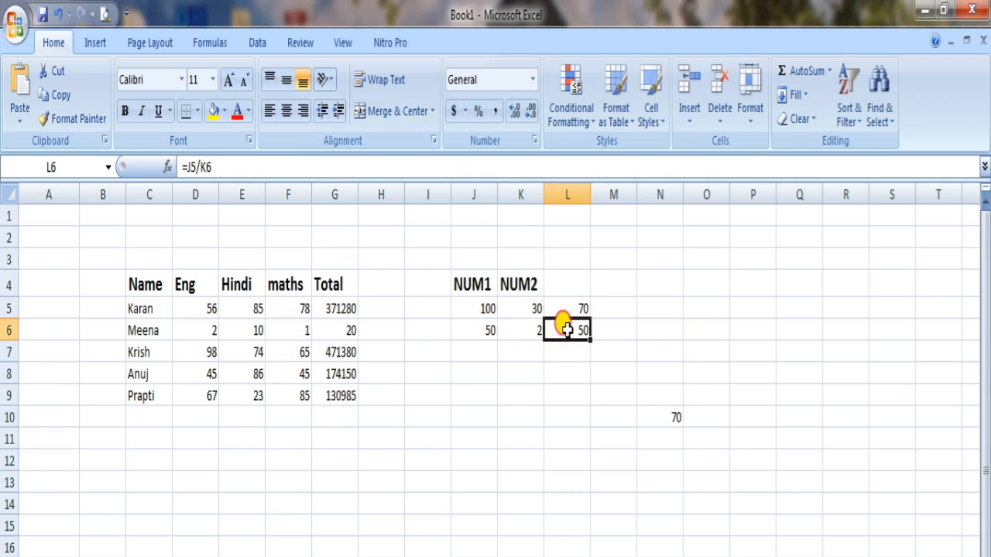
Step: Change the divisor in cell L6's division formula so that it reads =J5/J6
click(485, 308)
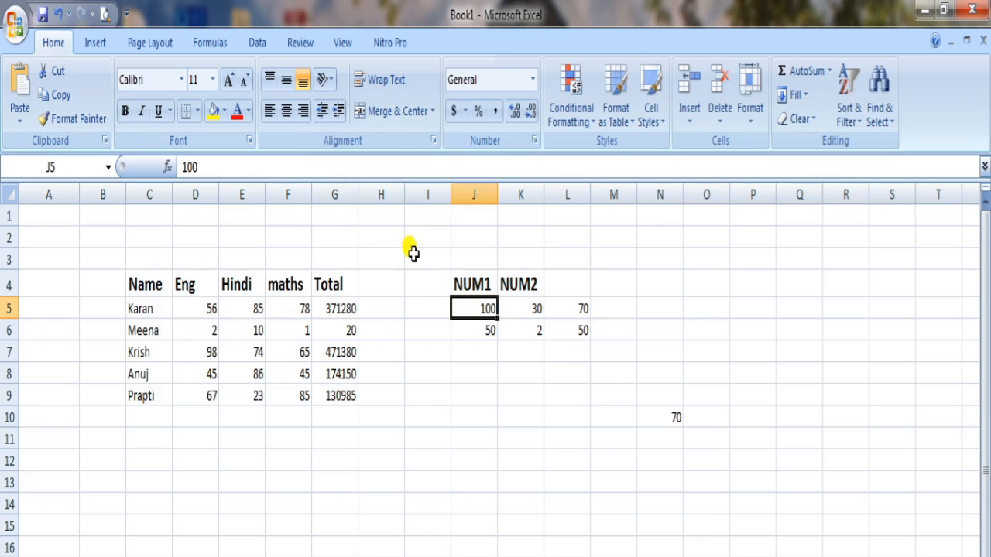
click(487, 331)
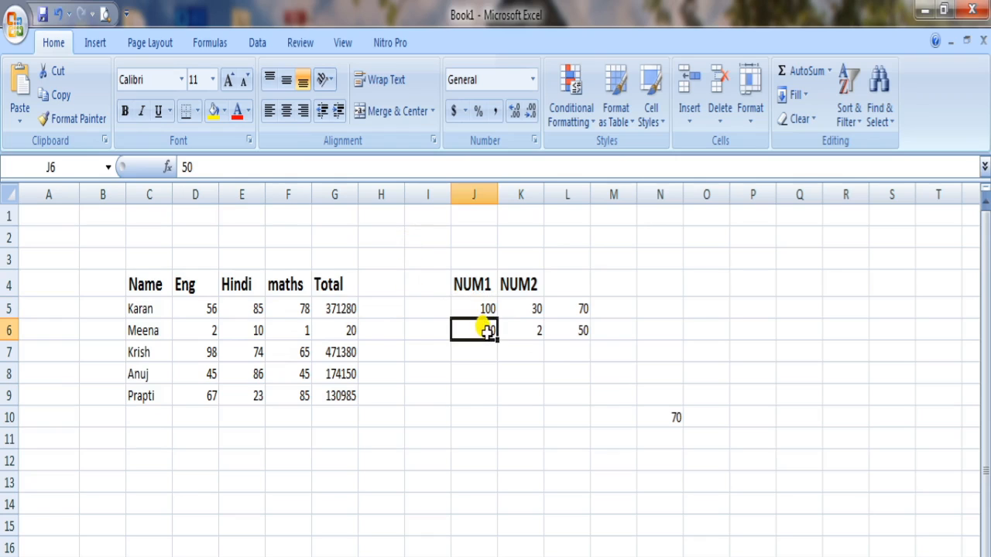
click(577, 331)
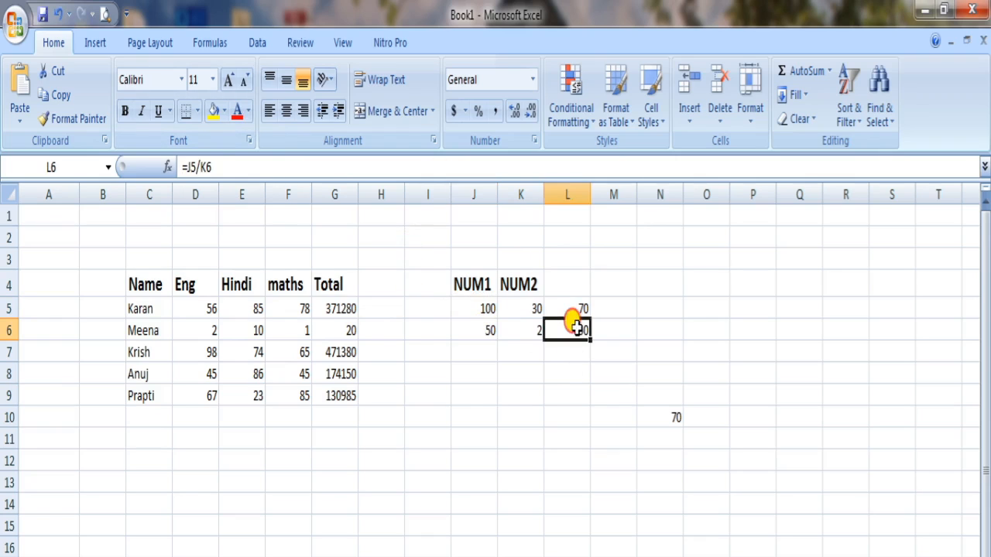
click(207, 167)
key(BackSpace)
text(J)
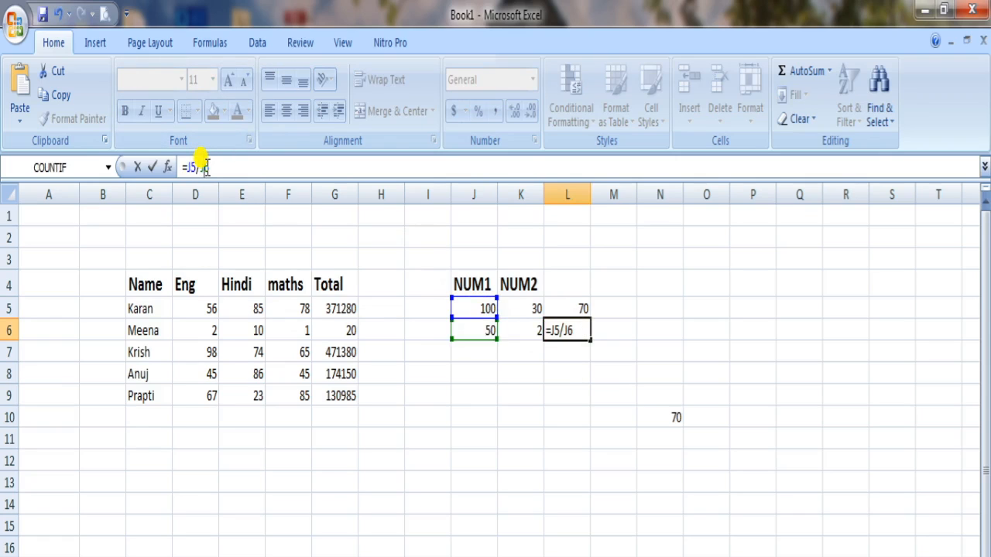
key(Return)
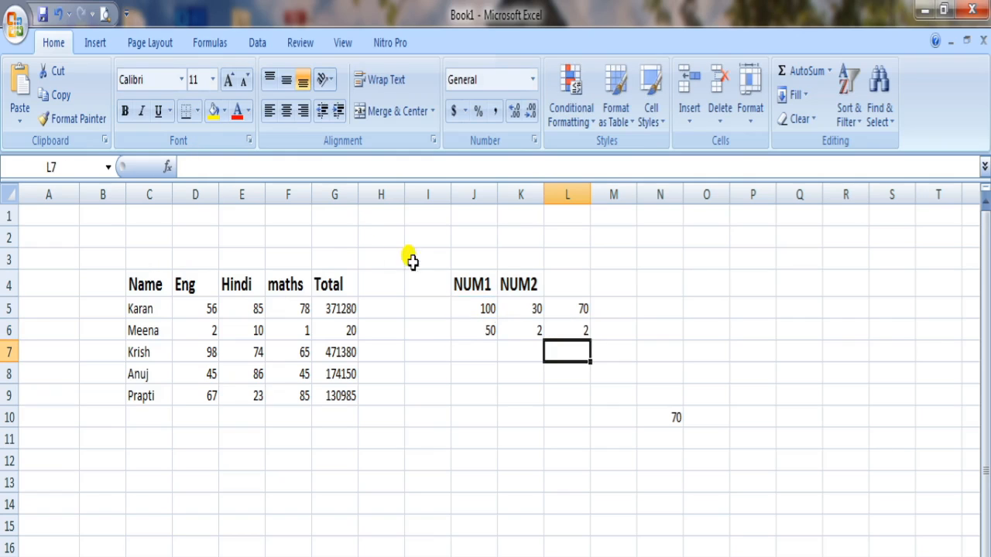
click(579, 330)
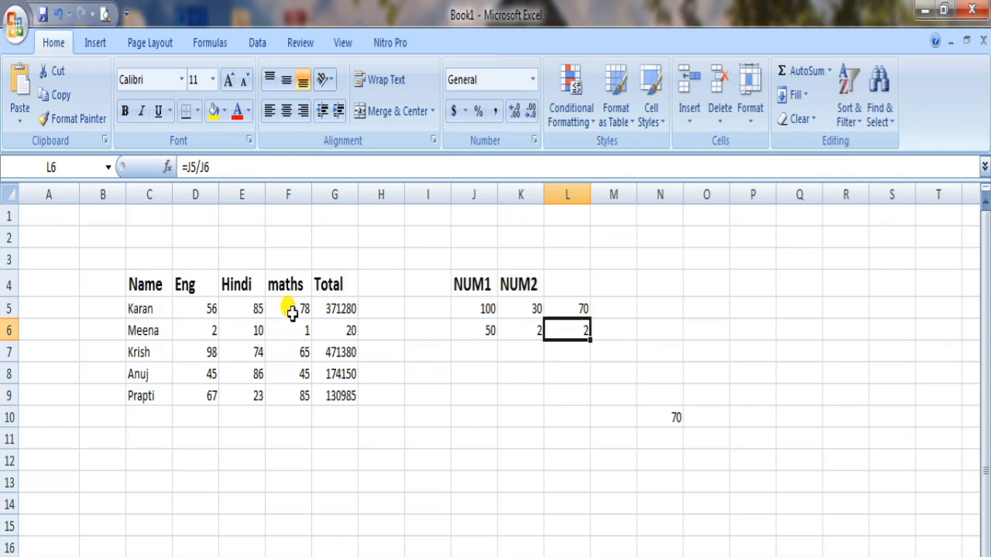
Step: Replace the first student's maths mark in cell F5 with a person's first name as text
click(236, 309)
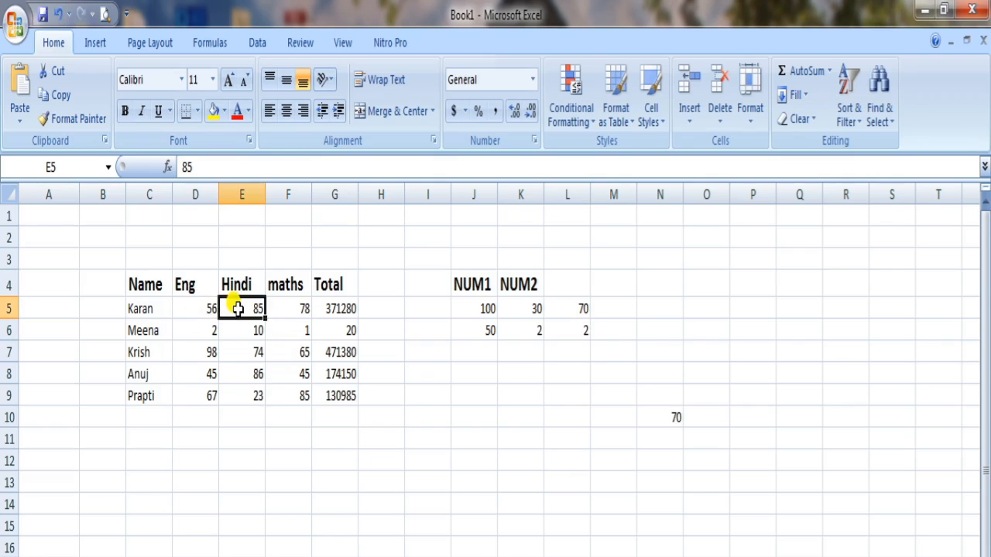
click(291, 308)
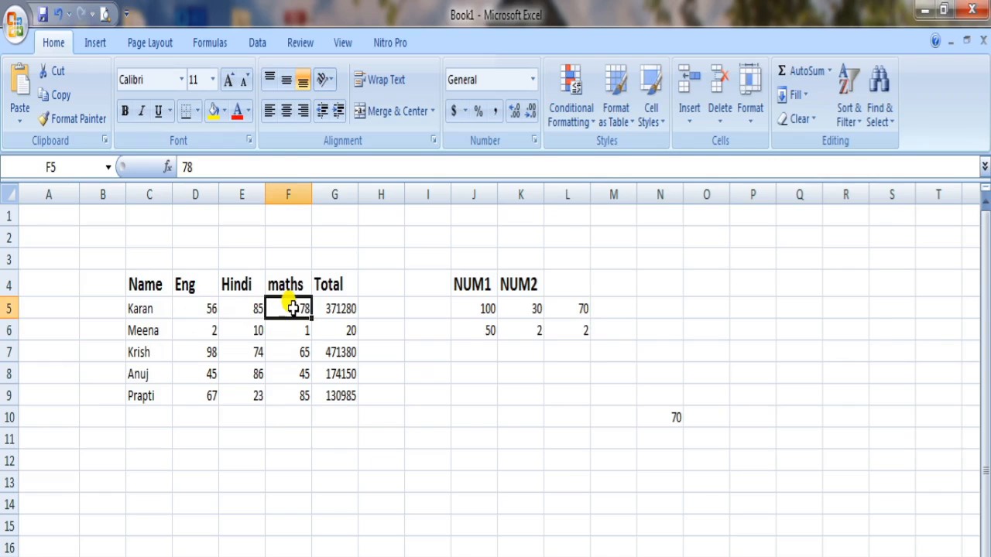
text(AMIT)
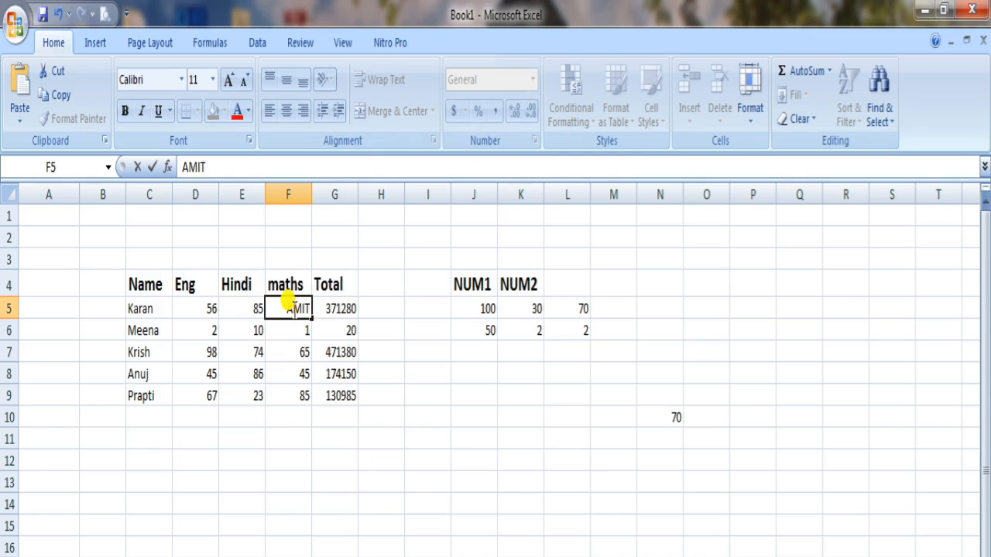
key(Return)
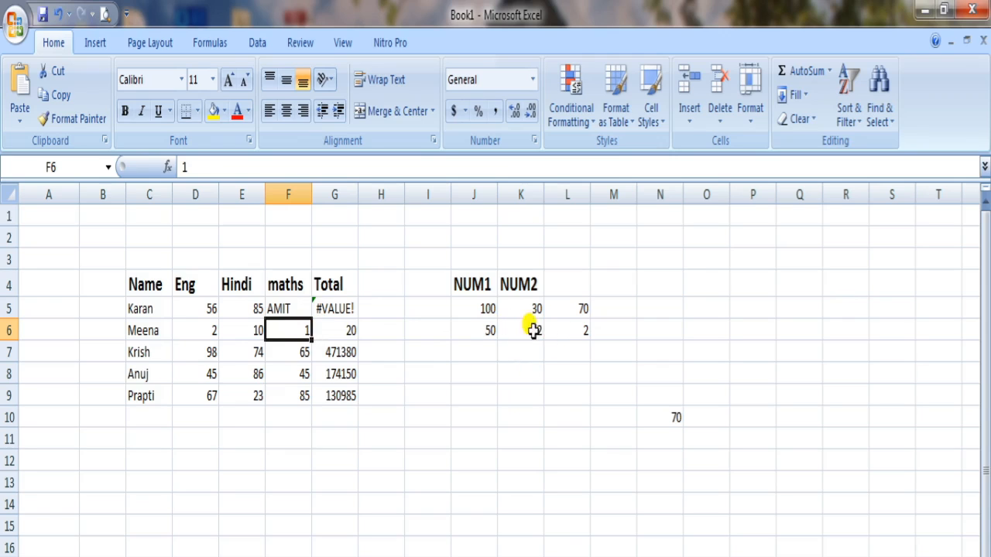
Step: Set the second row's NUM2 value in cell K6 to 0
click(580, 333)
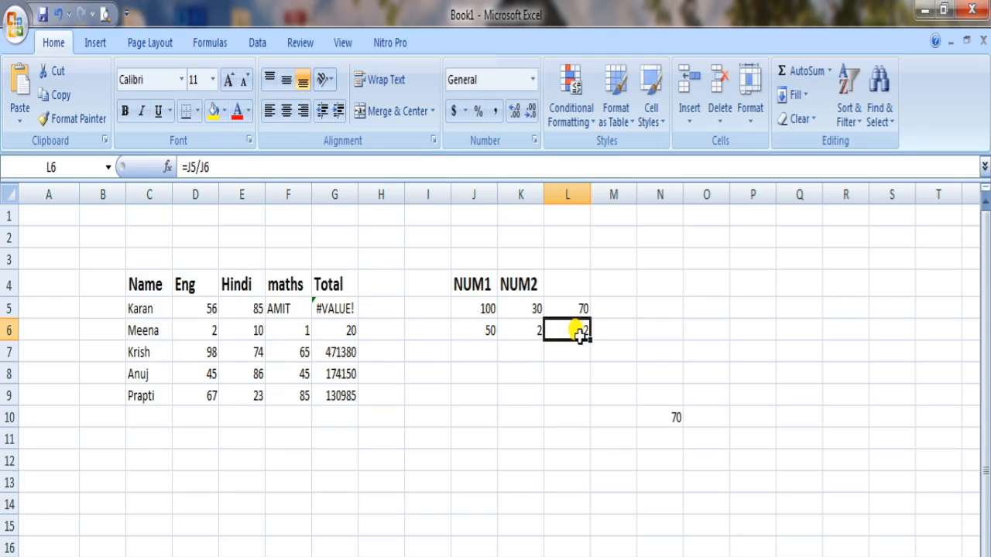
click(519, 325)
text(0)
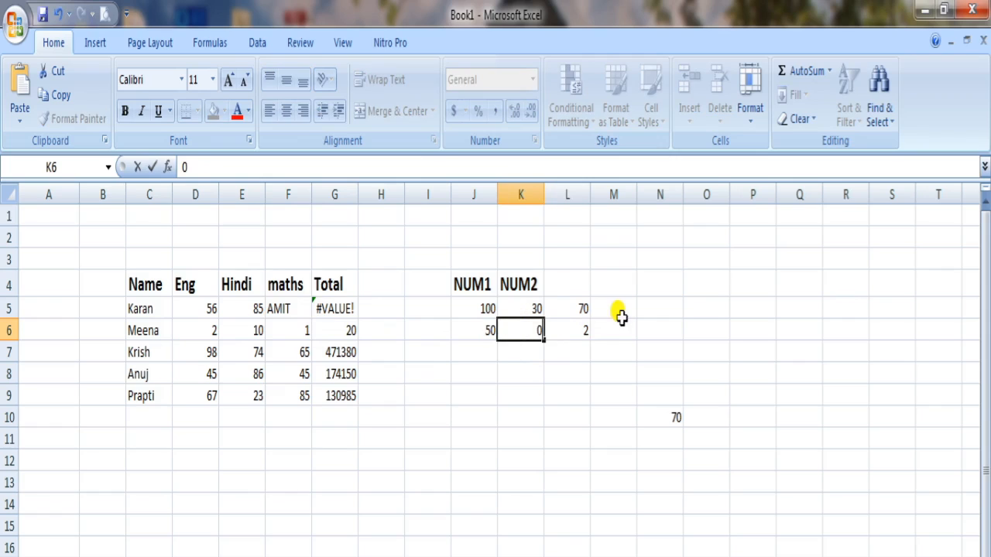
Step: Edit the division formula in cell L6 so that it reads =J6/K6, dividing by the zero value
click(568, 329)
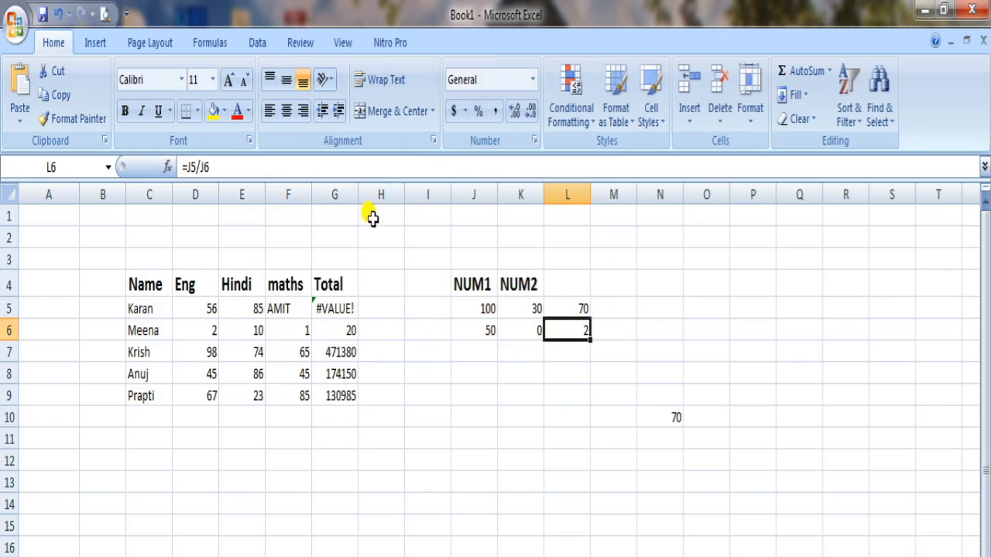
click(196, 167)
key(BackSpace)
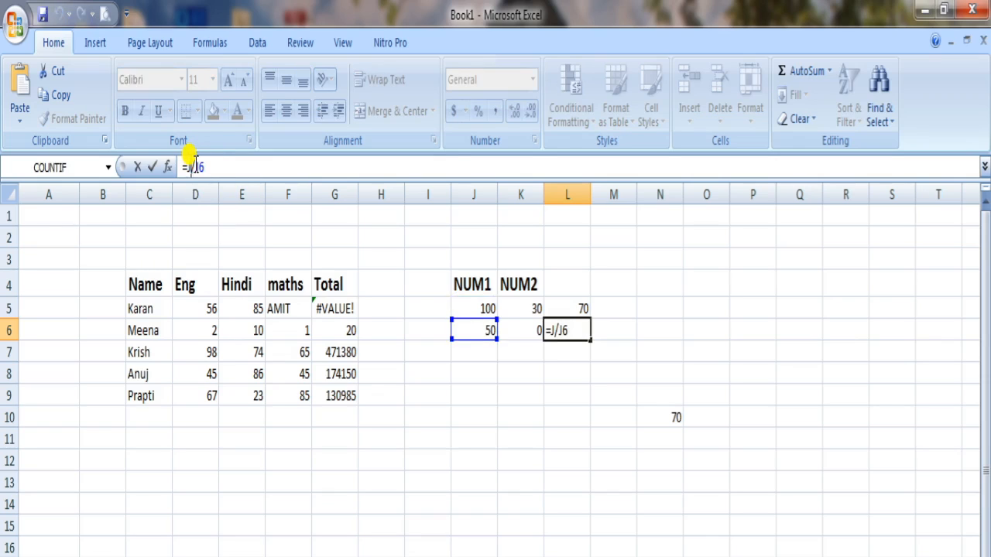
text(6)
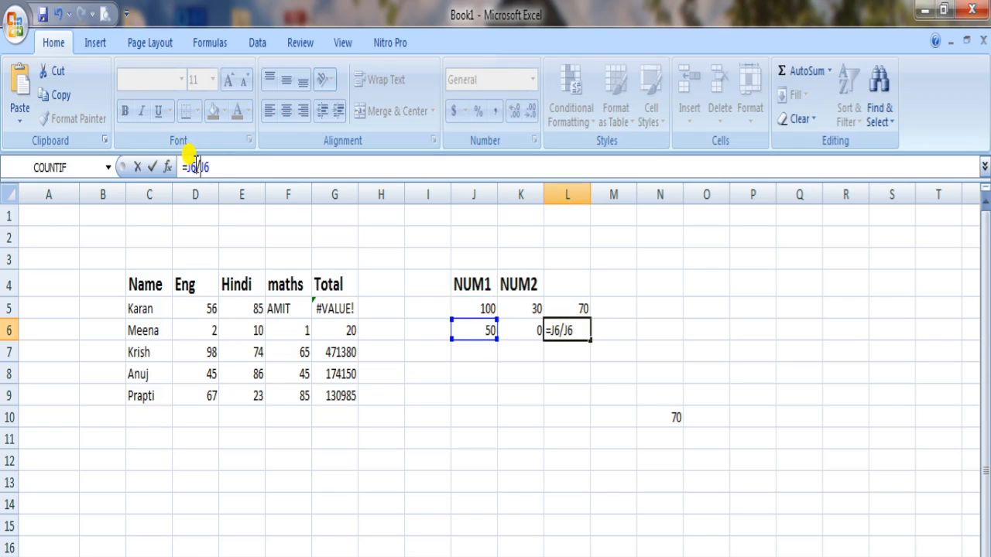
key(BackSpace)
text(K)
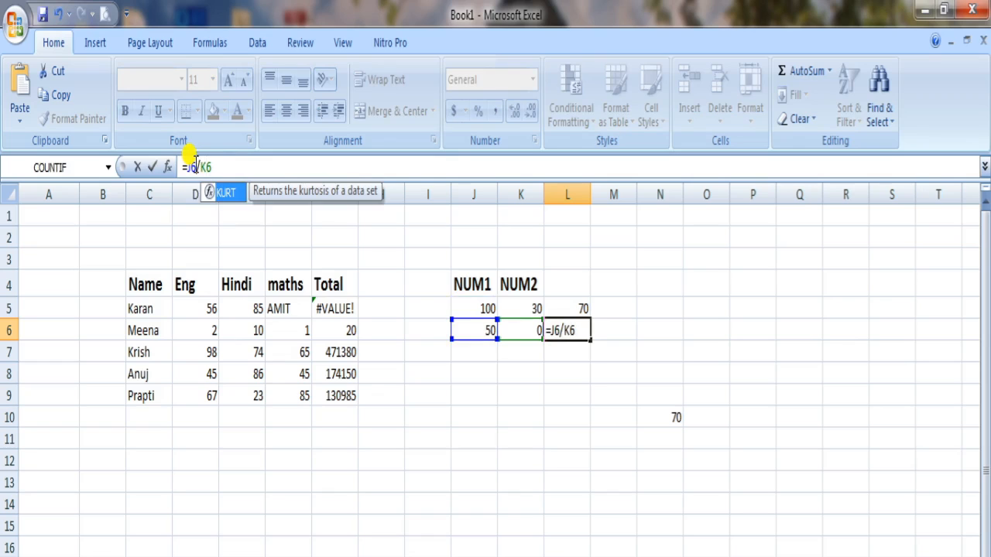
key(Return)
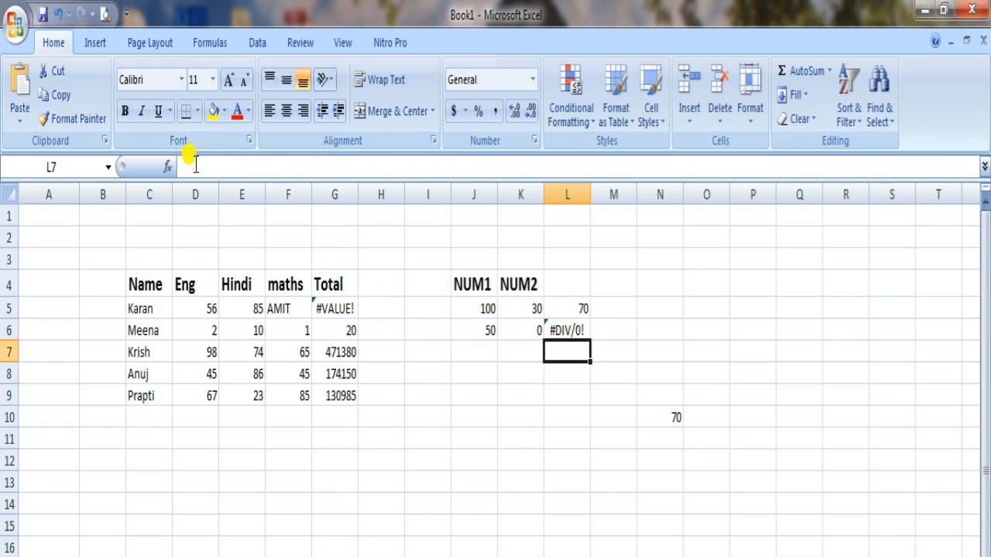
click(564, 331)
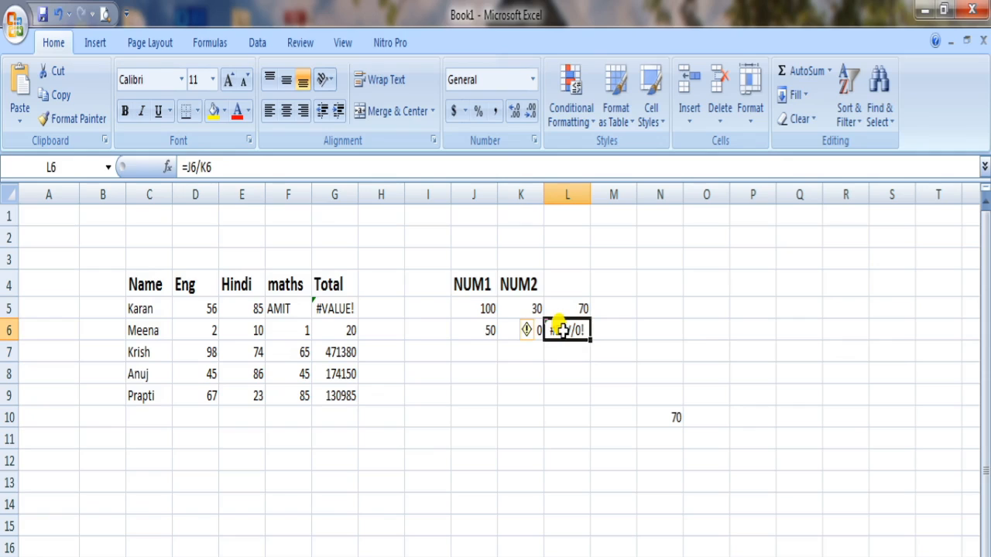
Step: Set the last student's Hindi mark in cell E9 to 15486
click(251, 396)
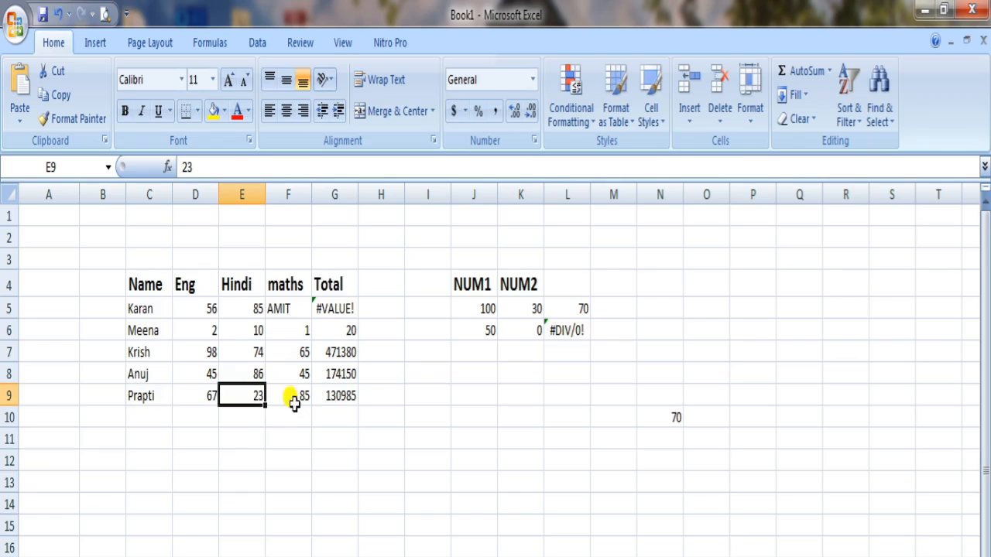
click(350, 395)
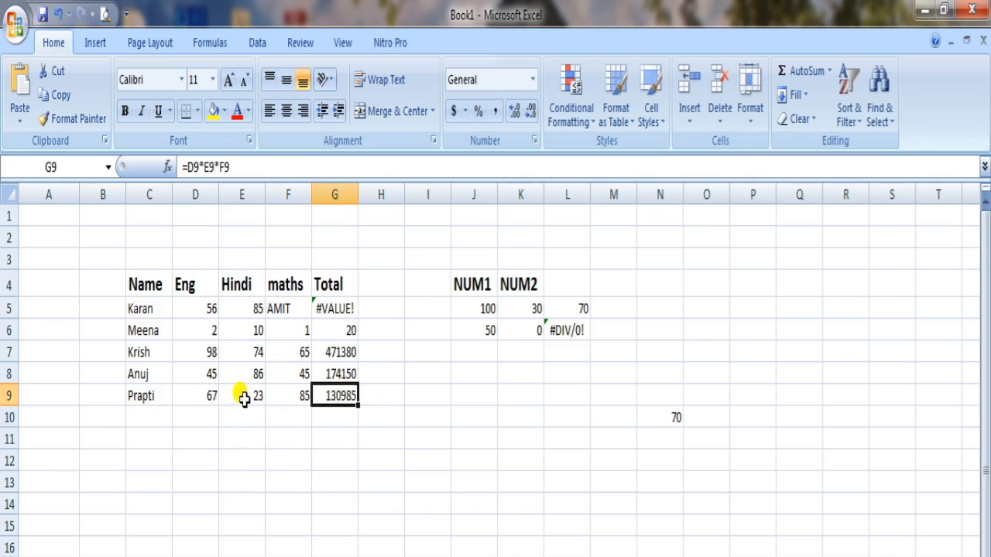
click(244, 397)
text(15486)
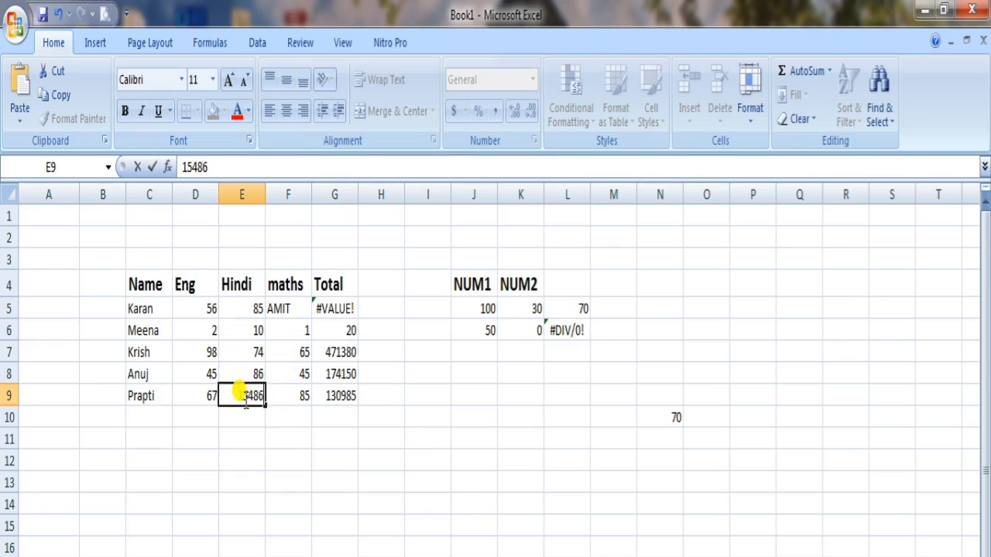
key(Return)
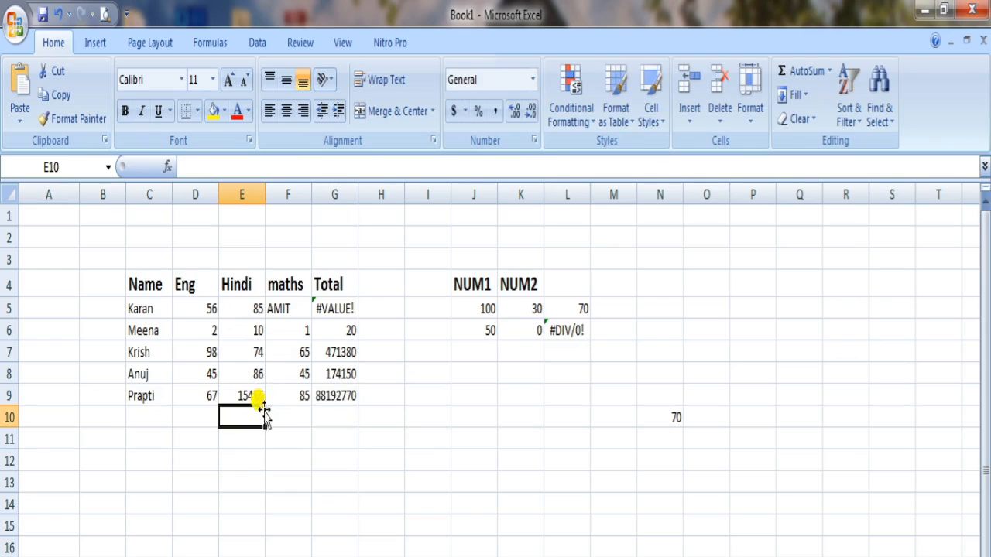
Step: Set the last student's Eng mark in cell D9 to 14563
click(212, 391)
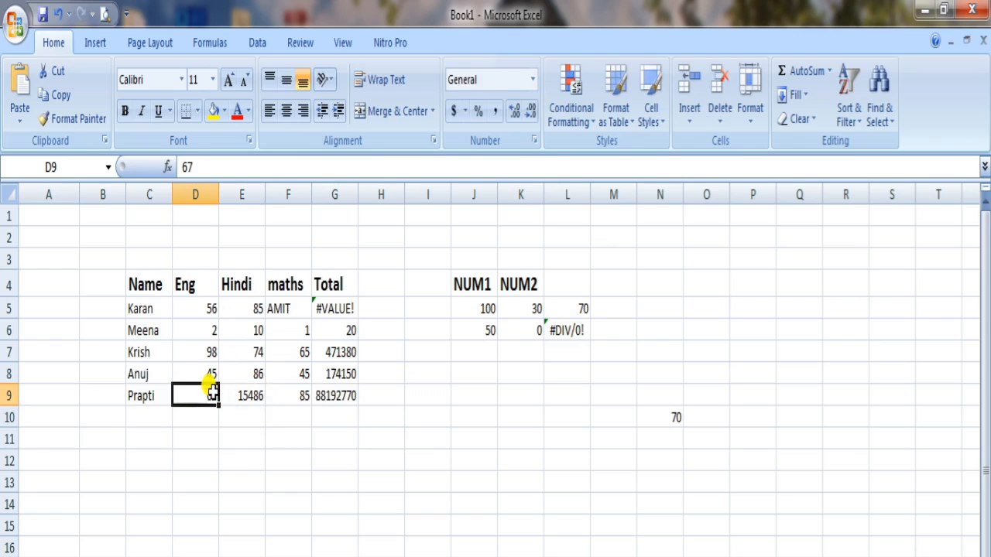
text(14563)
key(Return)
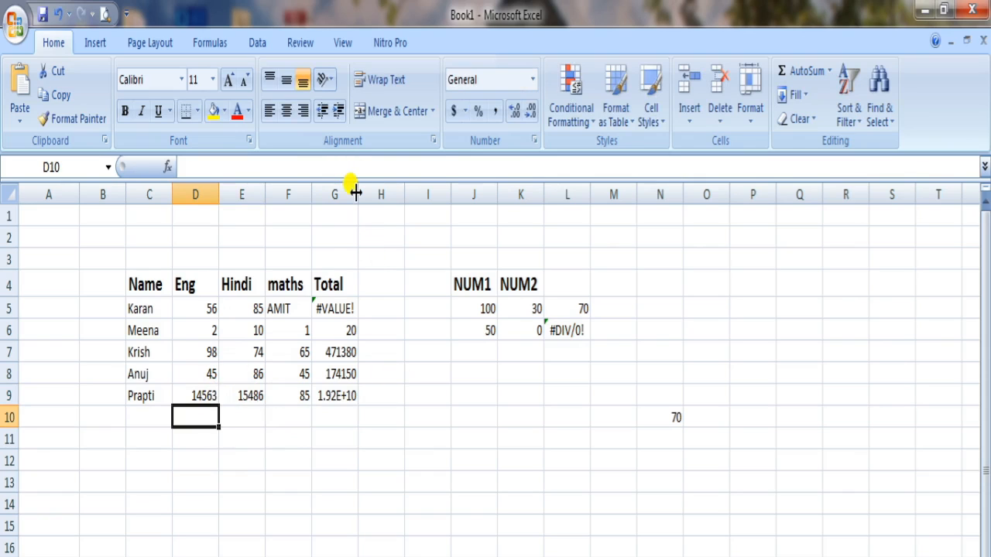
Step: Narrow and widen the Total column G in turn, leaving it wide enough to show the full number in row 9
drag(357, 194, 345, 195)
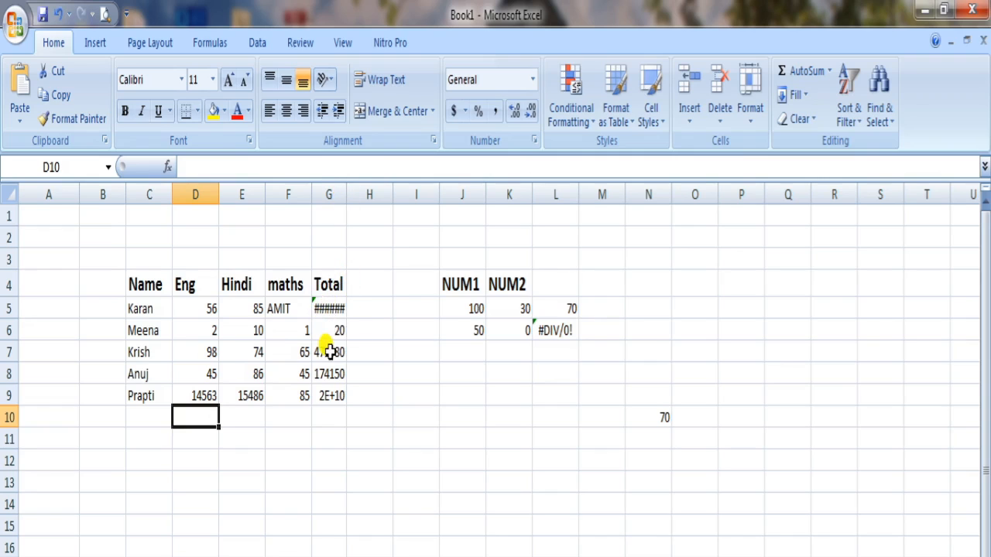
mouse_move(343, 195)
mouse_down()
mouse_move(325, 210)
mouse_move(333, 196)
mouse_up()
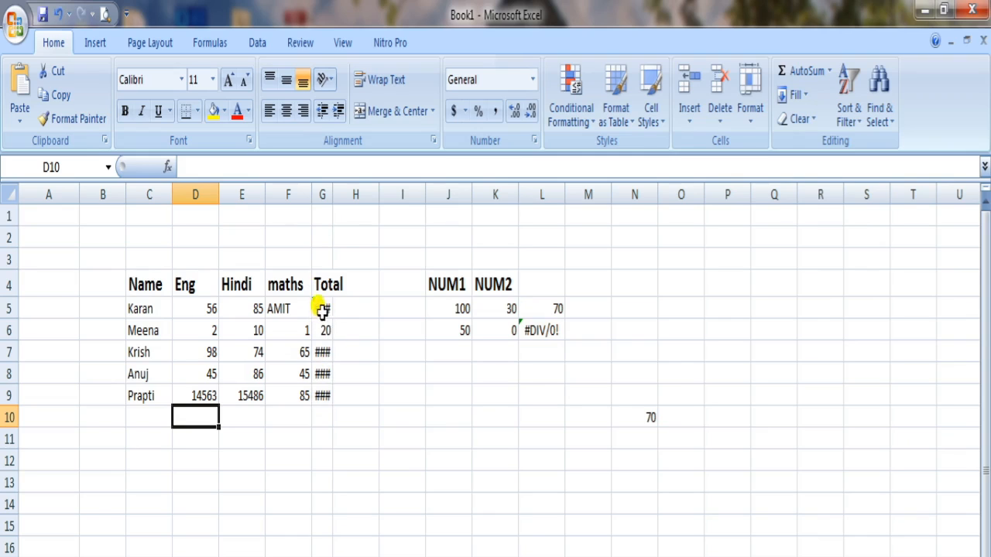
drag(333, 194, 376, 201)
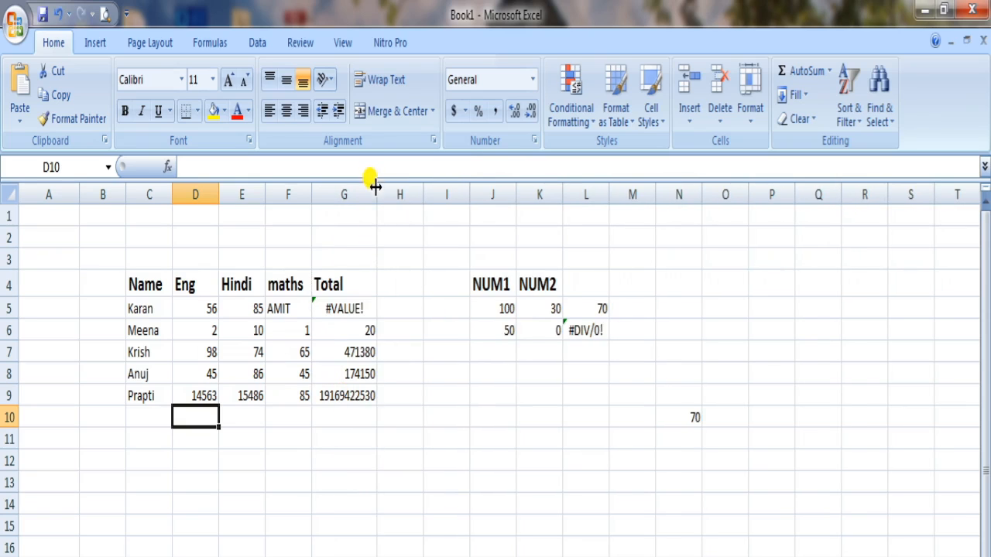
drag(376, 194, 335, 192)
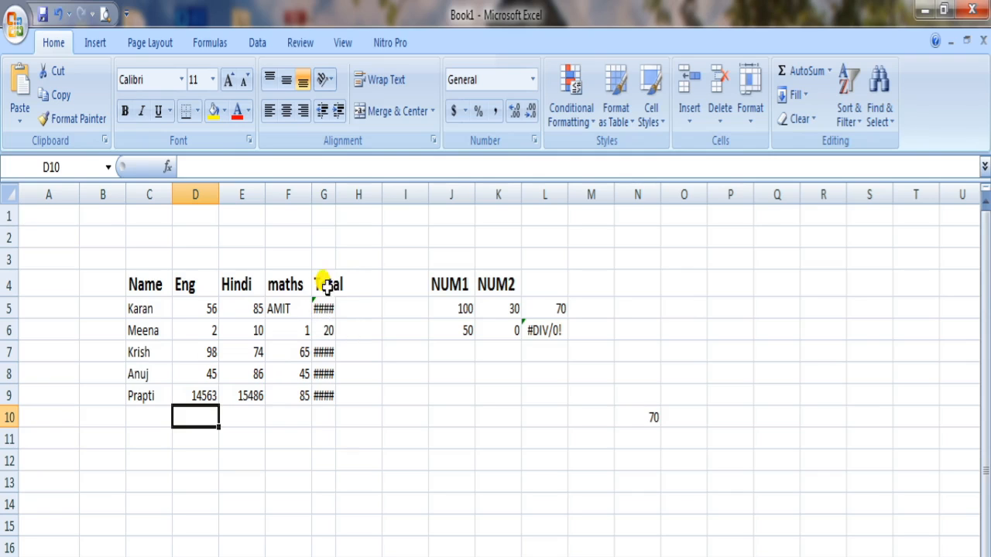
drag(335, 193, 382, 189)
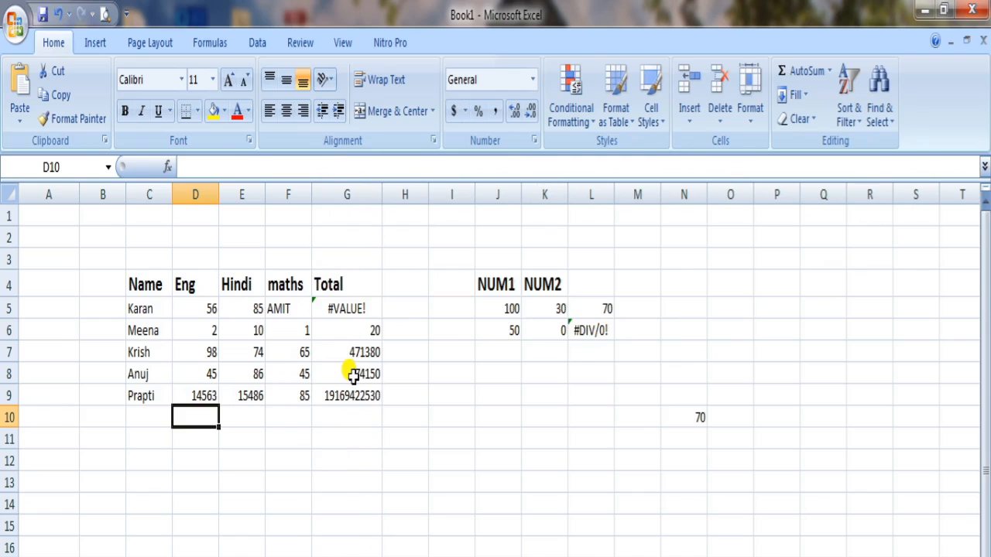